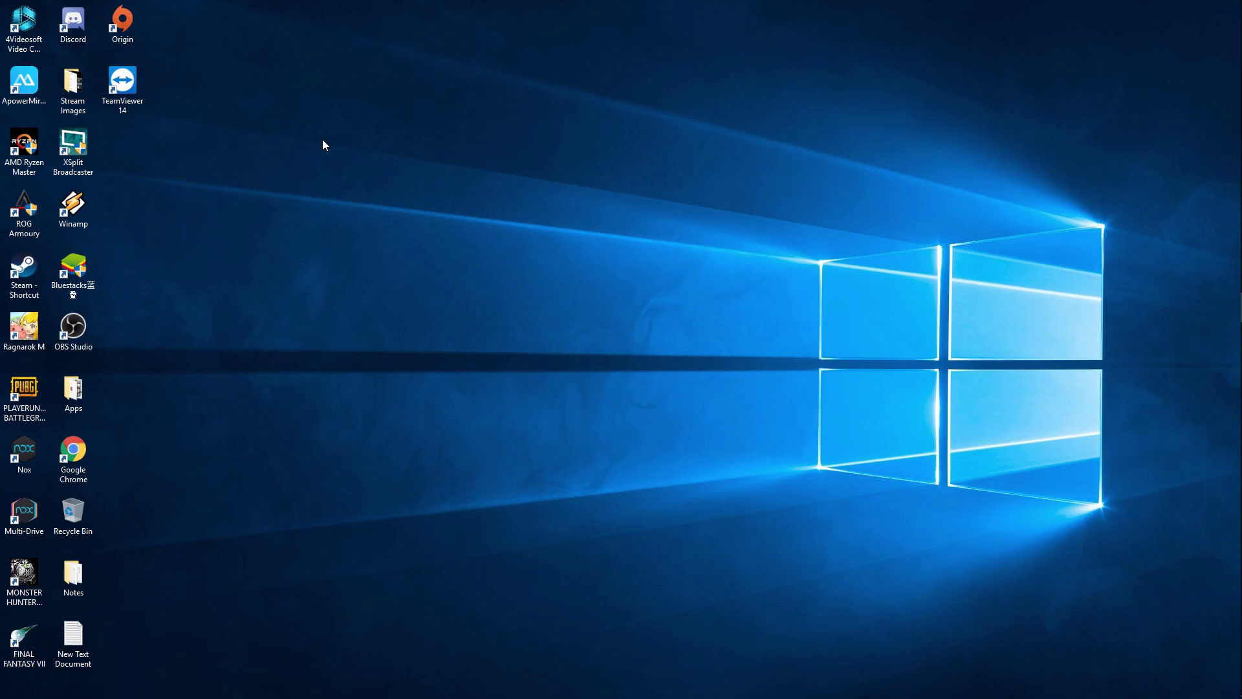
right_click(351, 176)
left_click(396, 224)
right_click(373, 207)
left_click(409, 247)
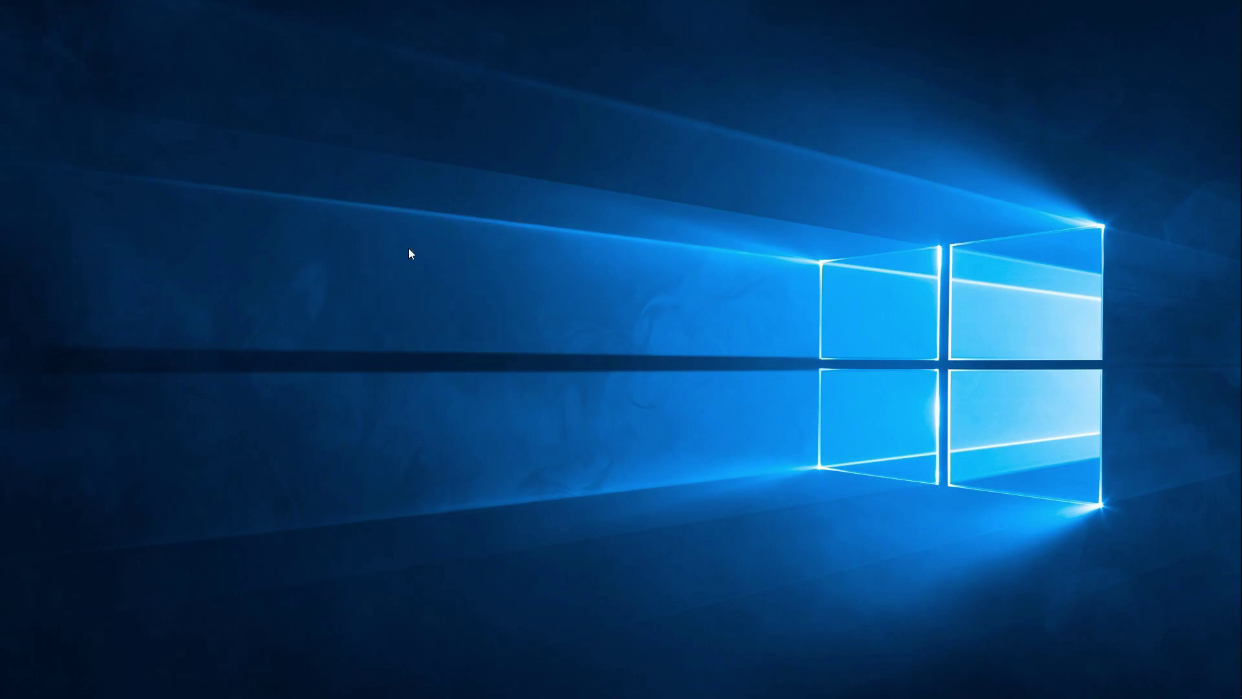
right_click(268, 239)
left_click(293, 275)
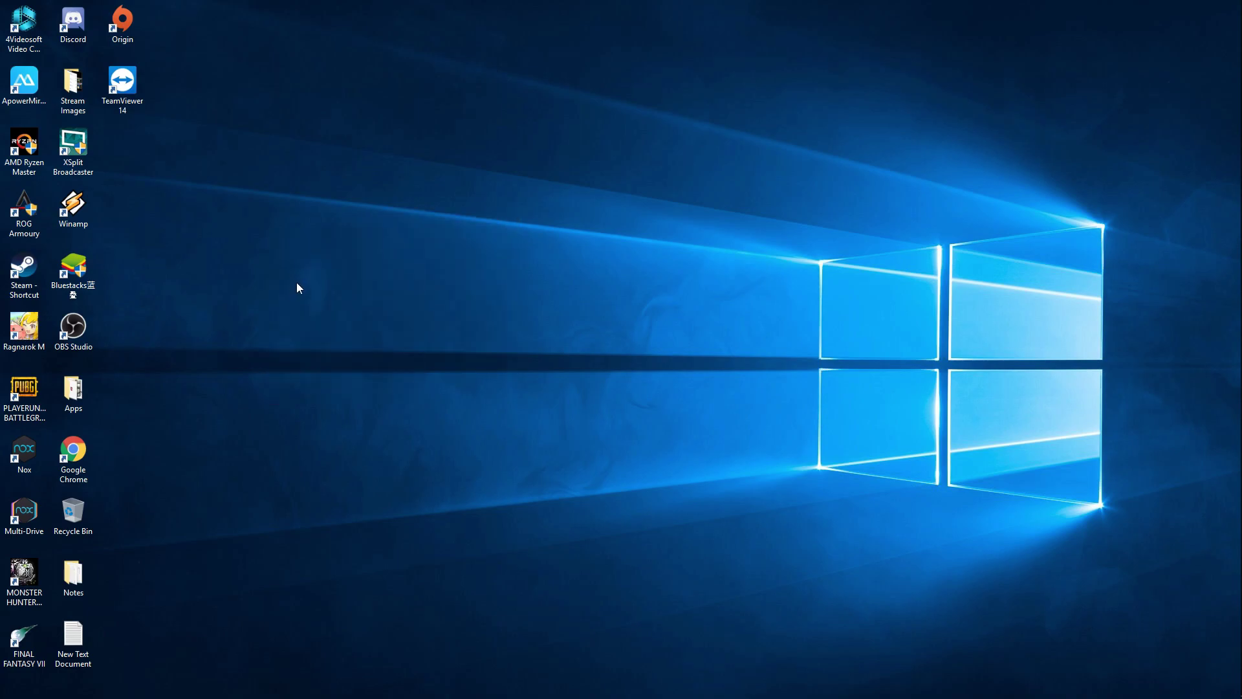
right_click(335, 251)
left_click(365, 292)
right_click(292, 289)
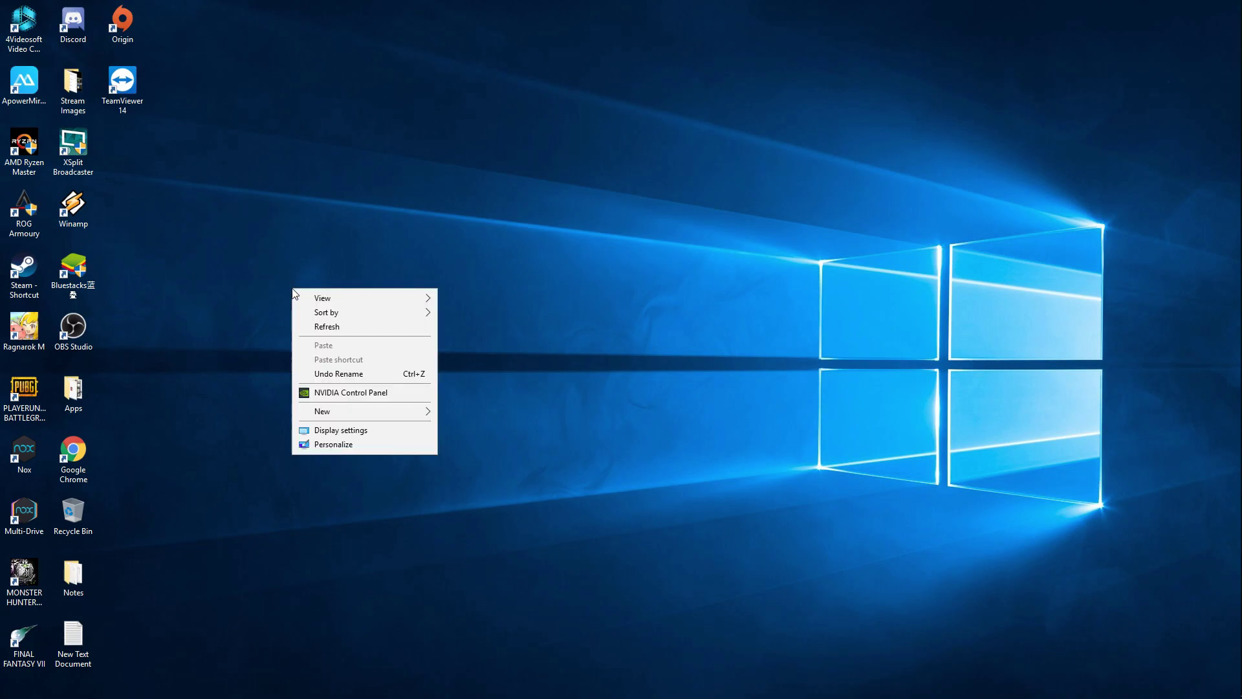
left_click(315, 325)
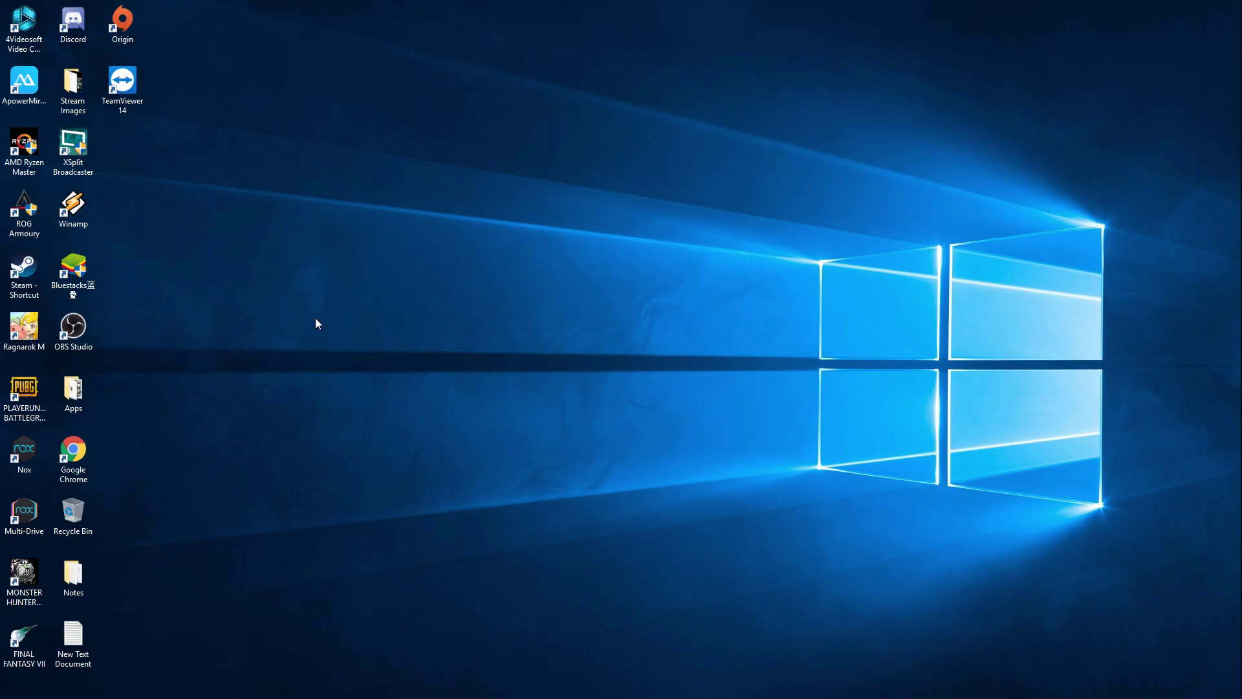
right_click(227, 266)
left_click(277, 310)
right_click(245, 280)
left_click(246, 285)
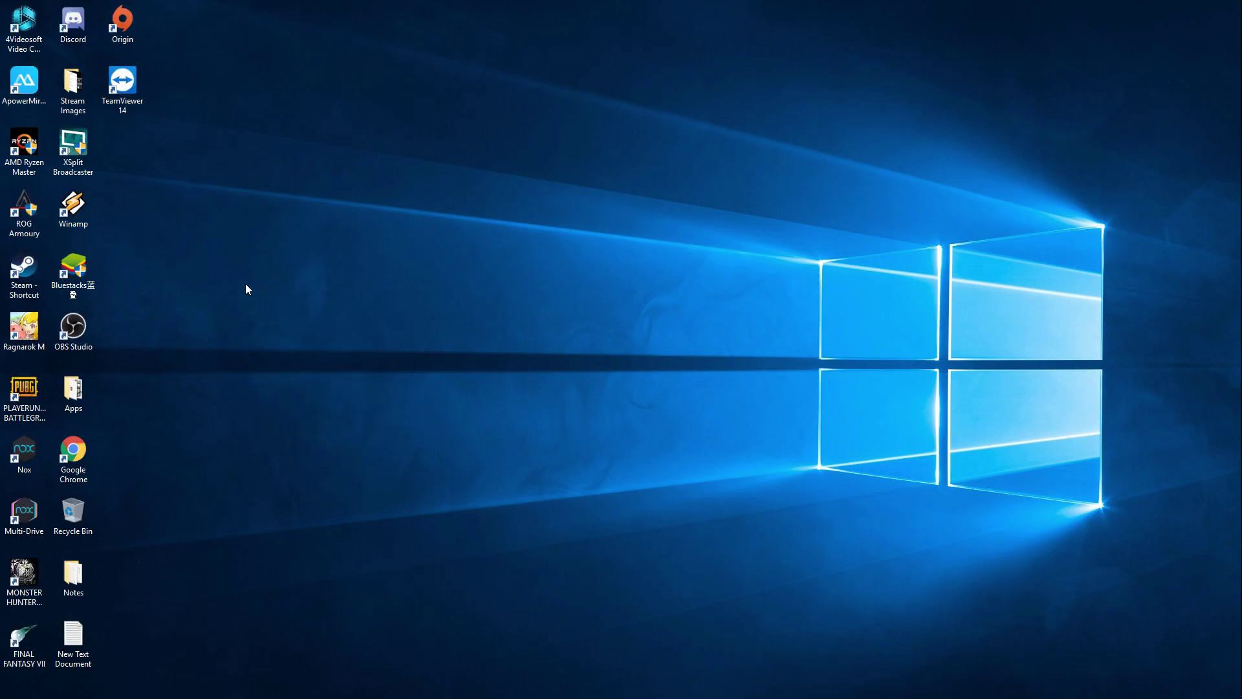
Open NVIDIA Control Panel and go to the program-specific settings under Manage 3D settings.
right_click(354, 226)
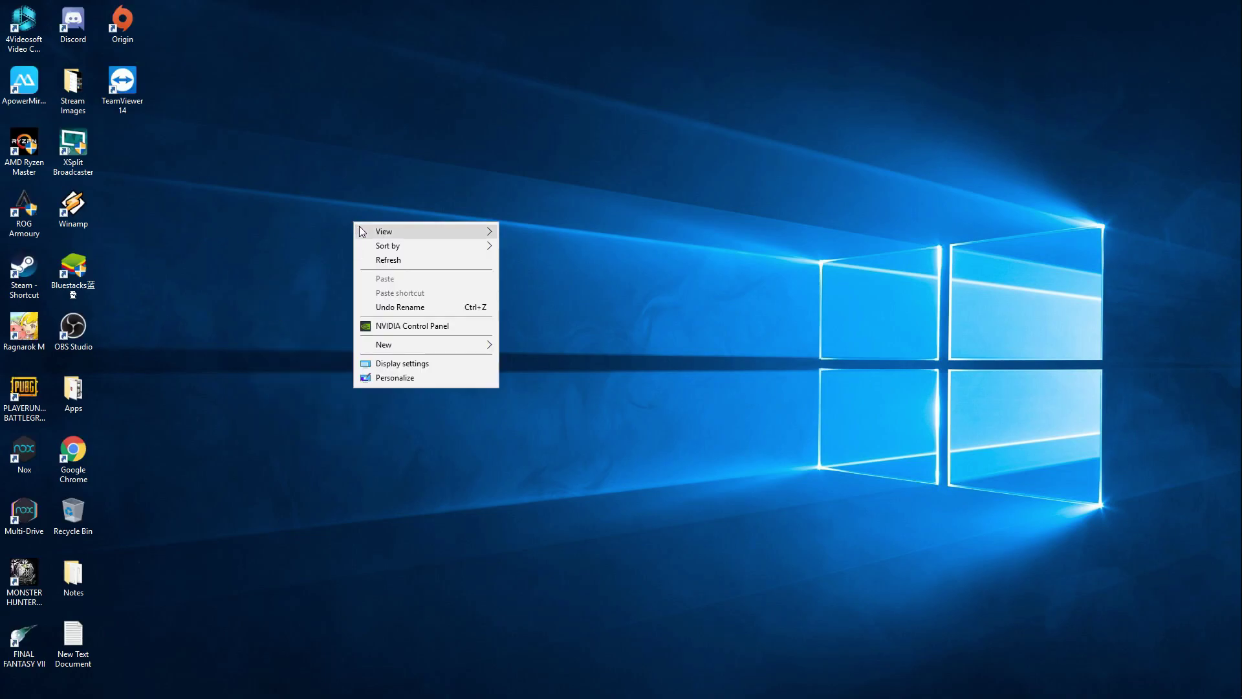
left_click(413, 329)
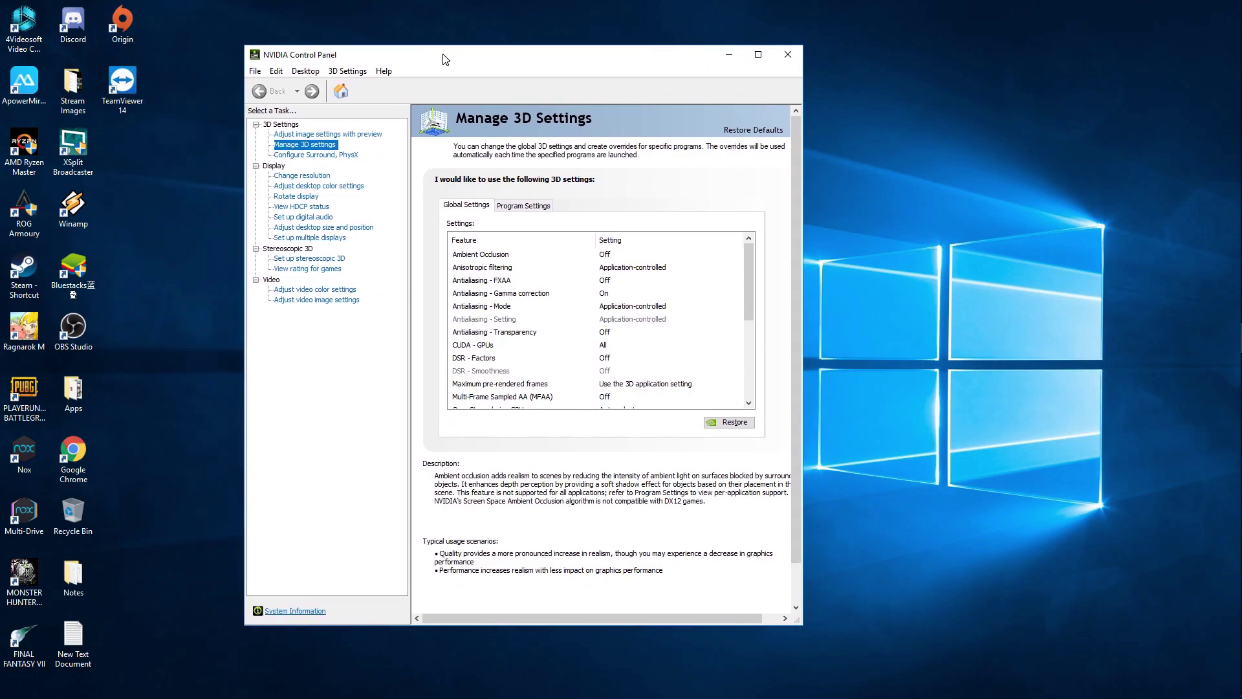
left_click_drag(441, 56, 499, 82)
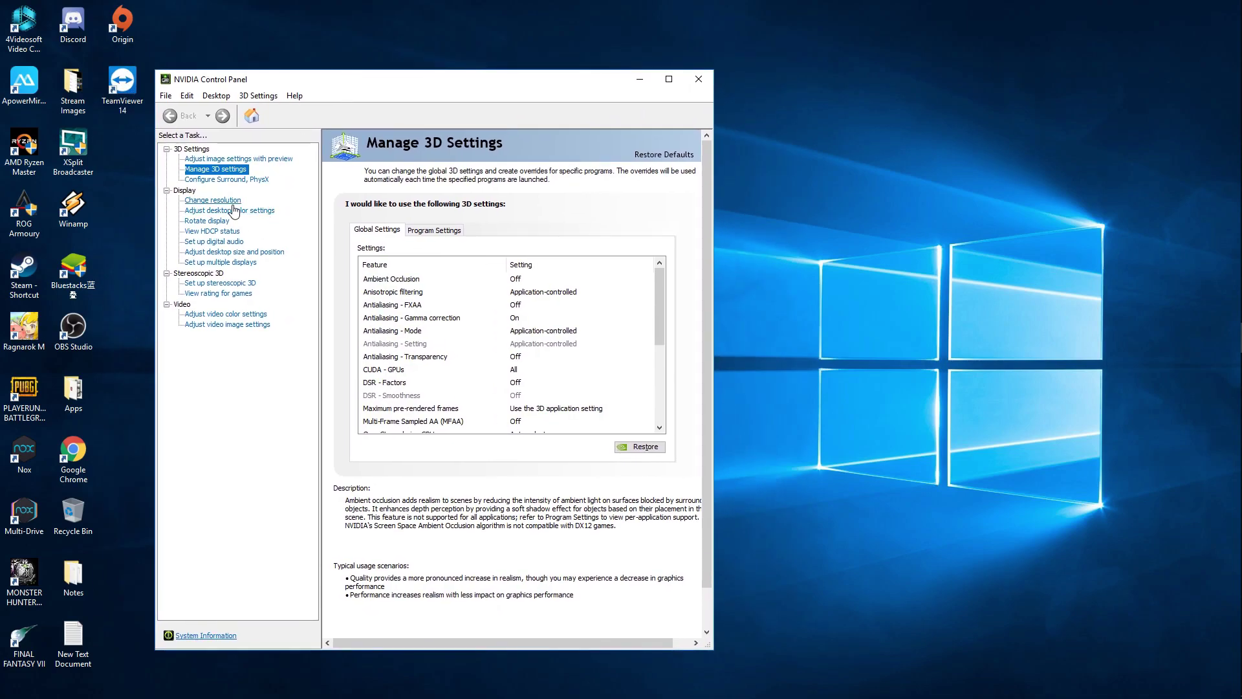
left_click(234, 181)
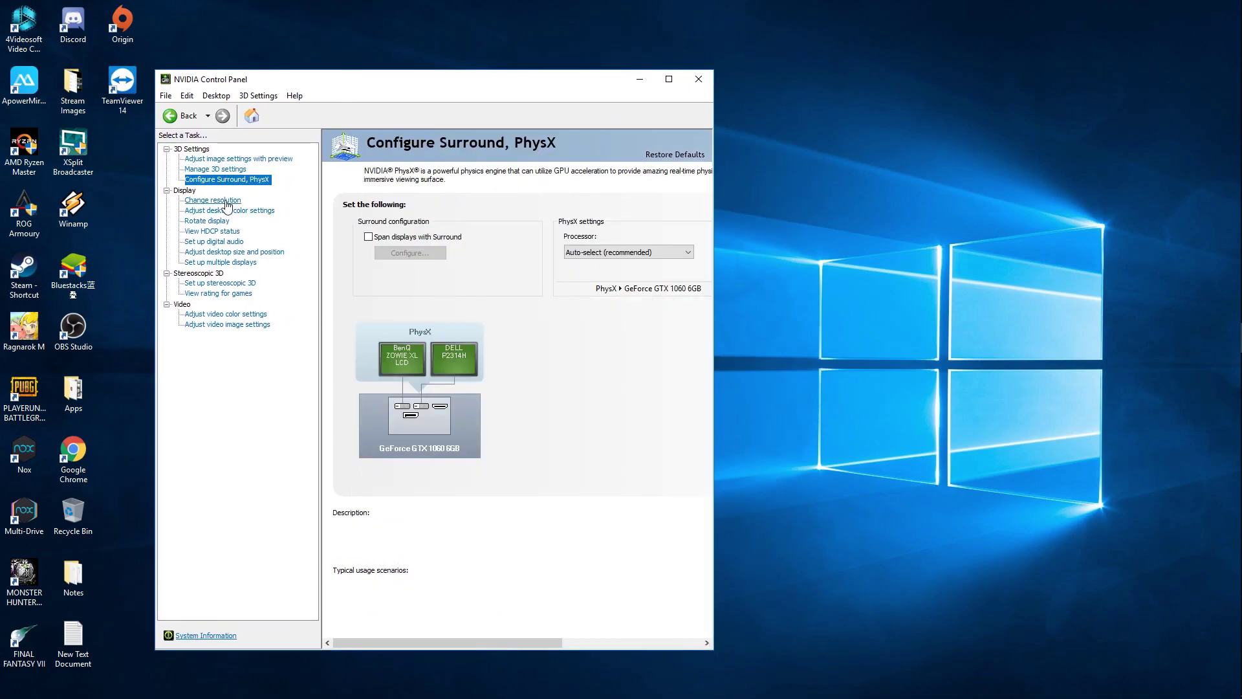
left_click(215, 170)
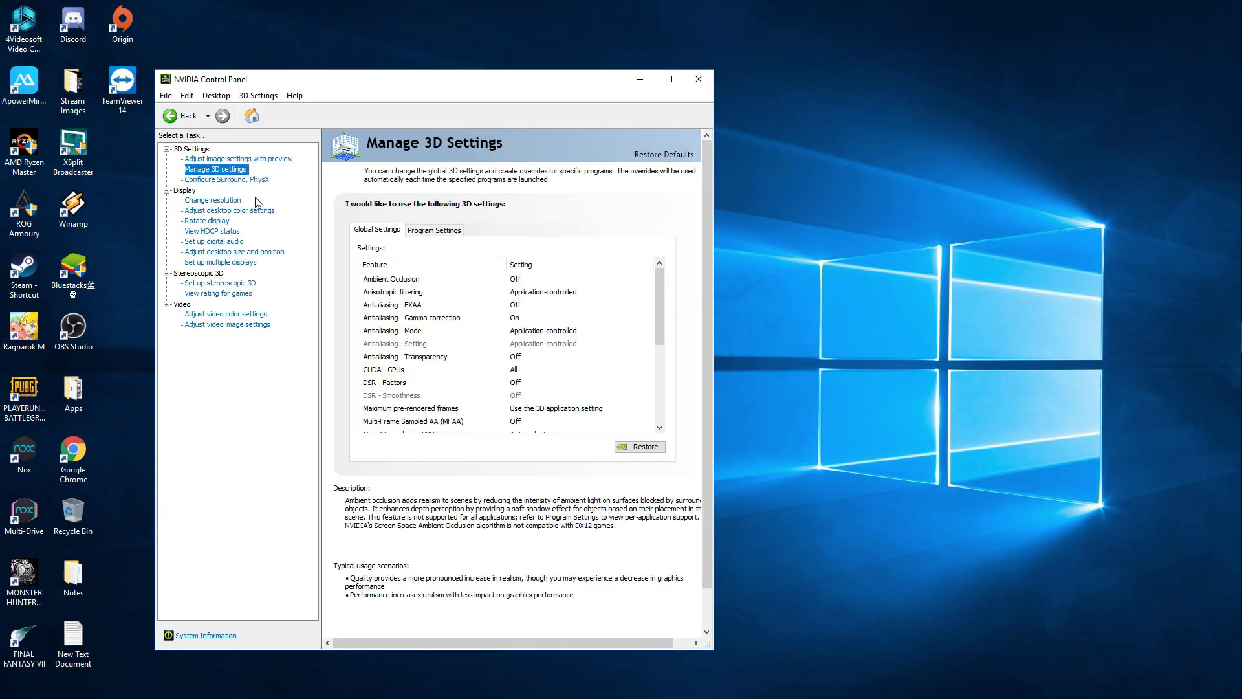
left_click(446, 234)
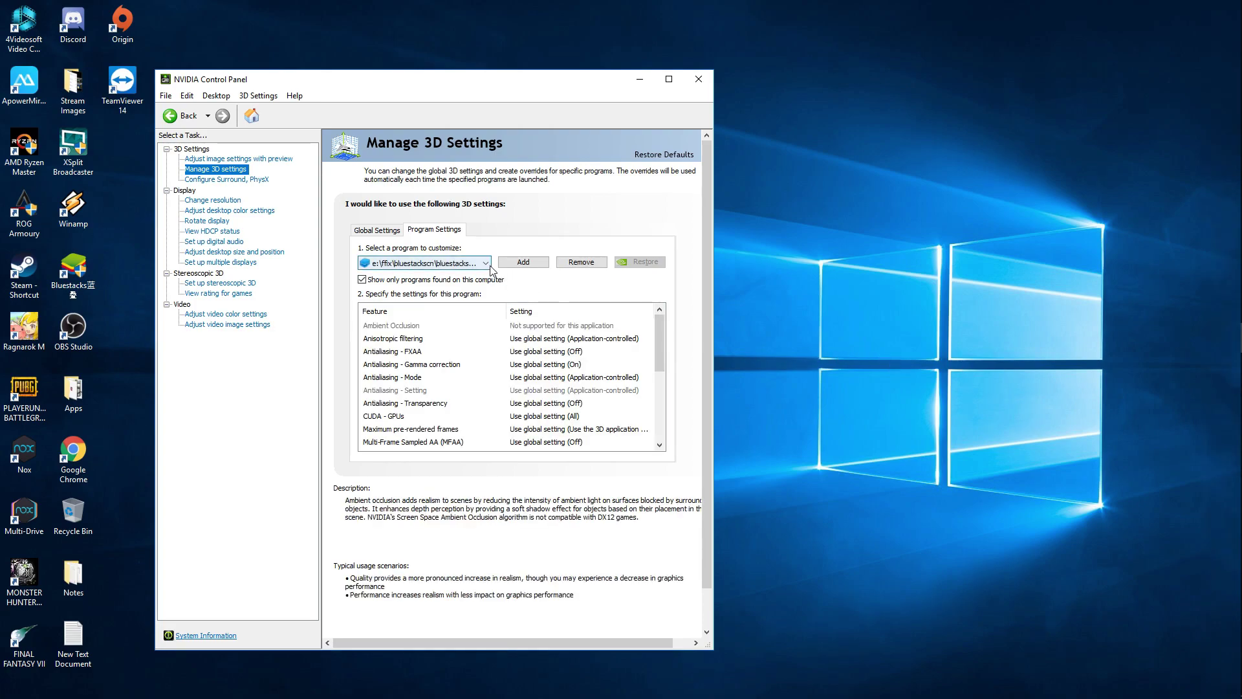
left_click(512, 271)
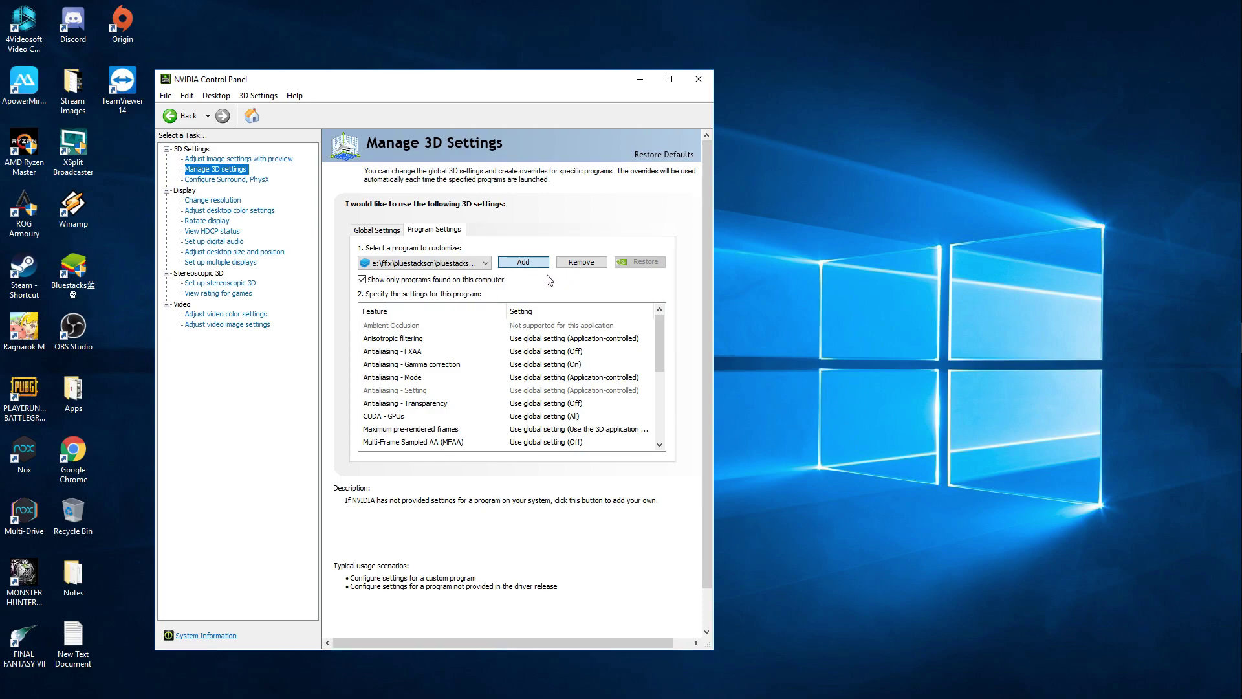
right_click(730, 284)
left_click(767, 322)
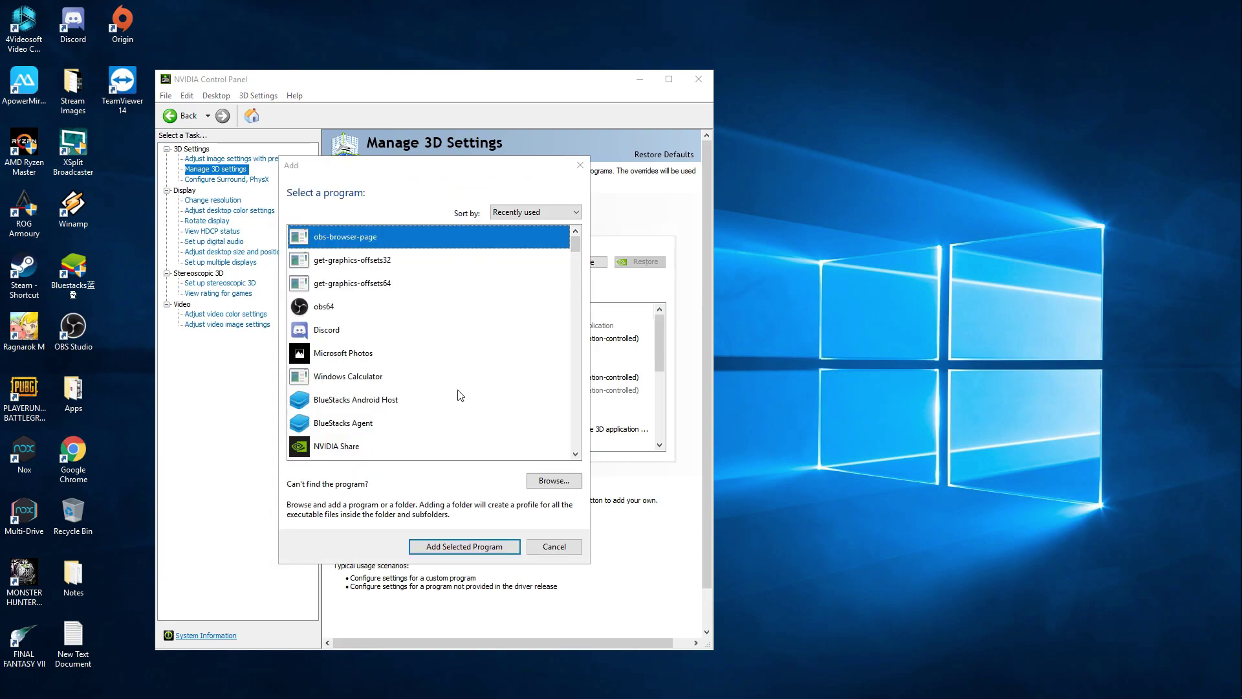
left_click(390, 418)
left_click(393, 406)
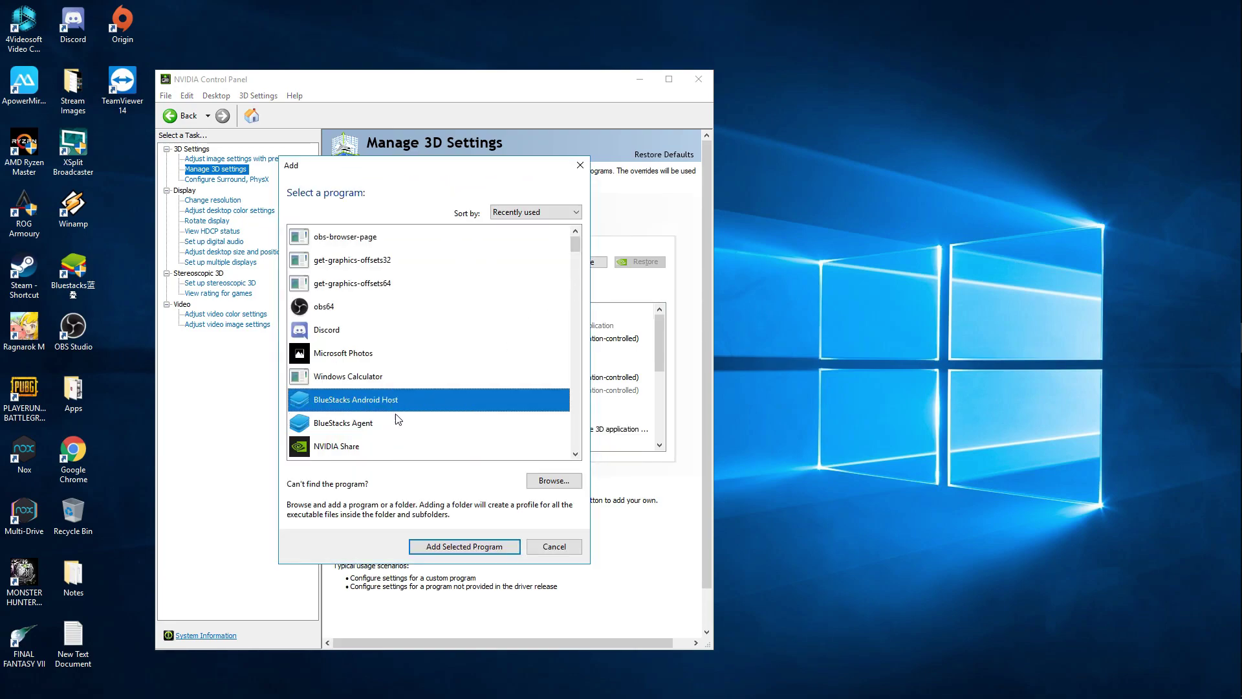
left_click(392, 425)
left_click(405, 404)
left_click(394, 427)
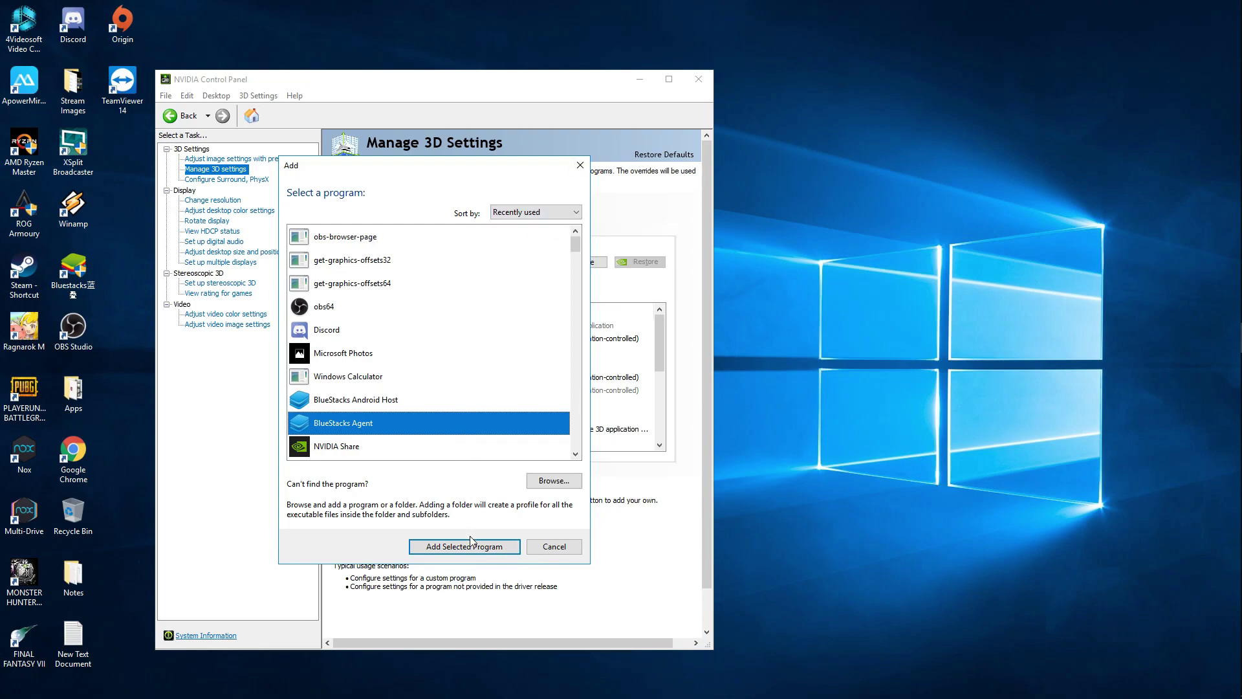
left_click(581, 166)
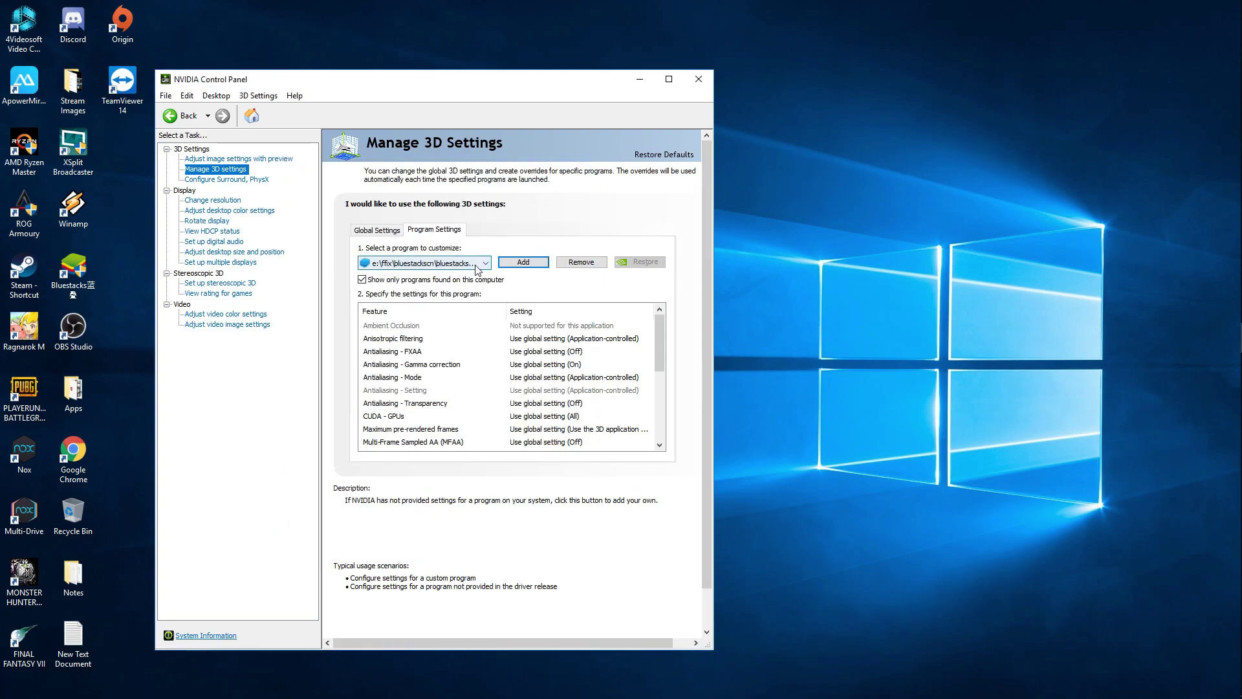
Select the BlueStacks hd-player.exe as the program to customize.
left_click(477, 264)
scroll(447, 407, "up", 3)
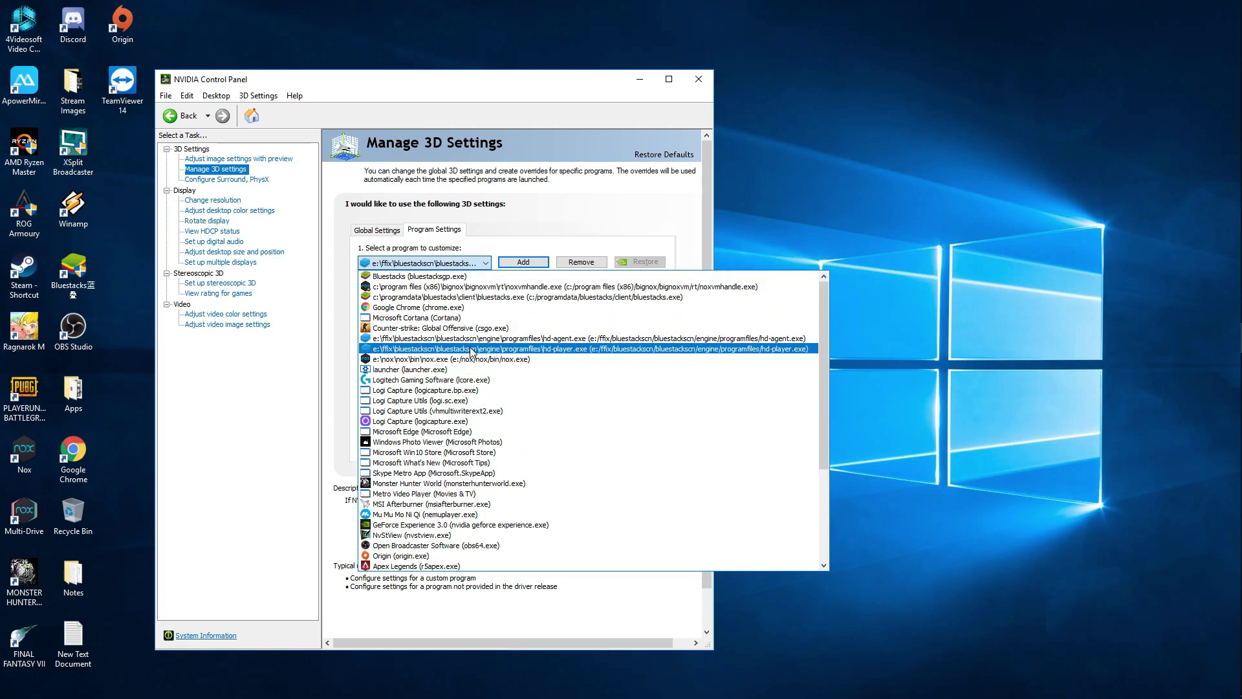
left_click(382, 351)
left_click(523, 262)
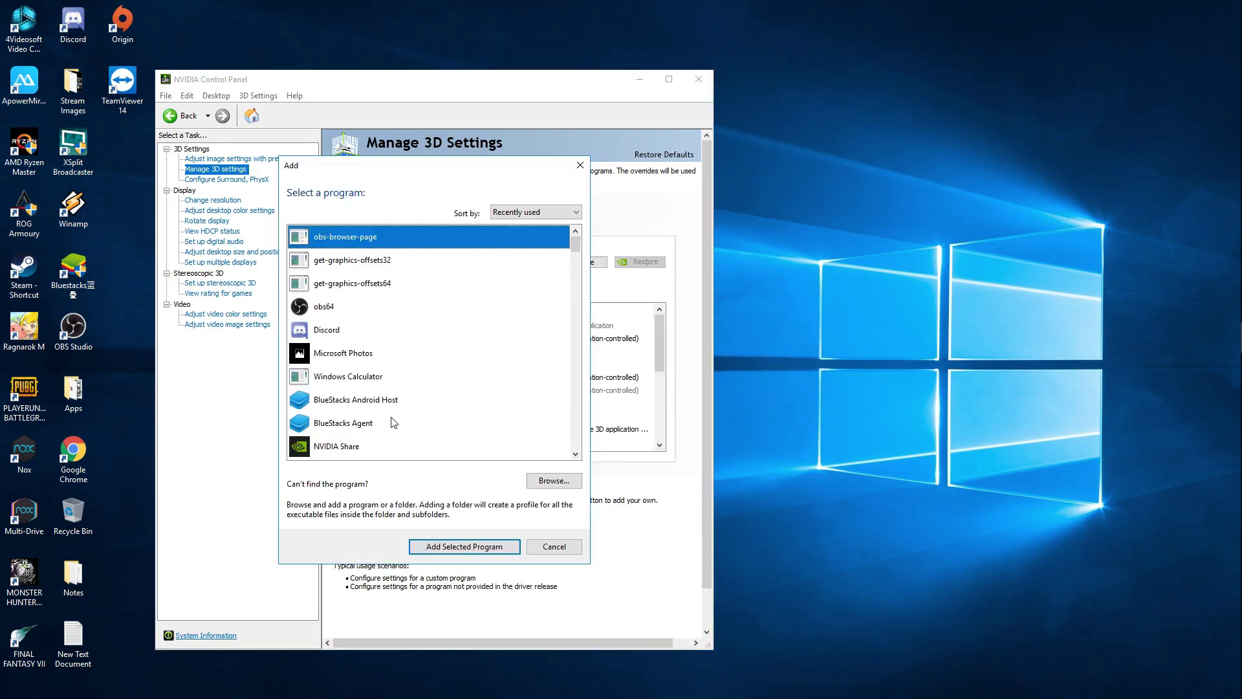
left_click(580, 165)
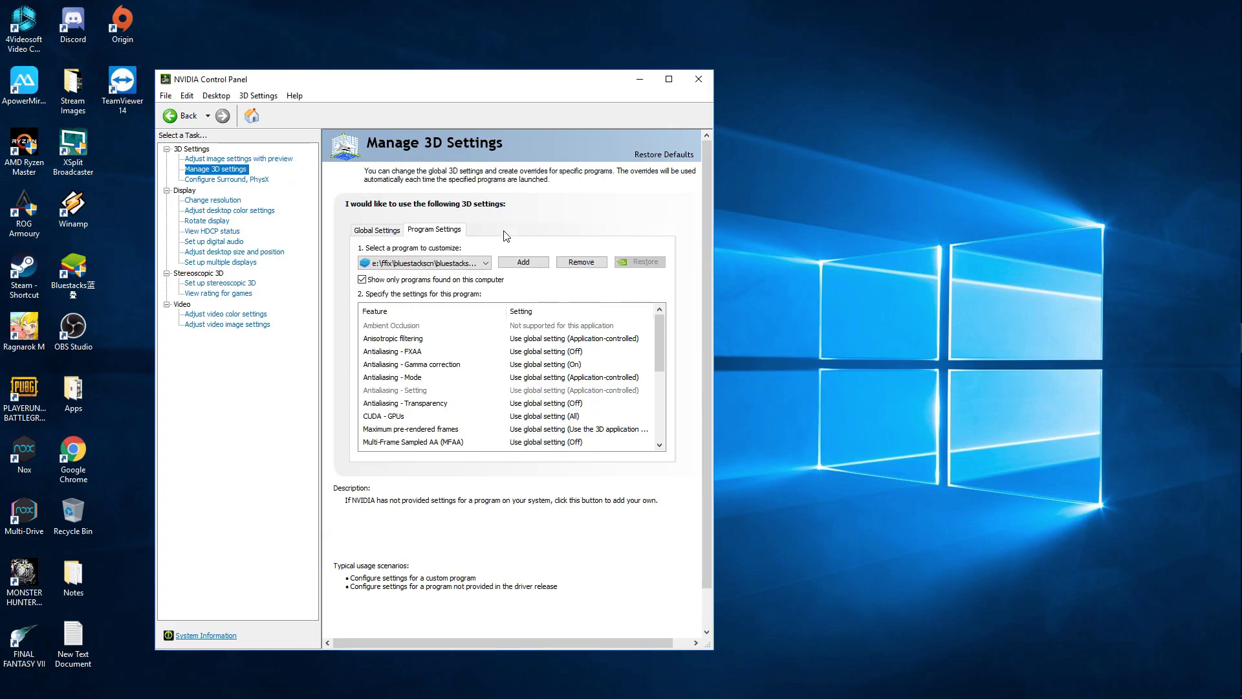
Choose the BlueStacks hd-agent.exe as the program to customize.
left_click(484, 263)
scroll(499, 335, "up", 2)
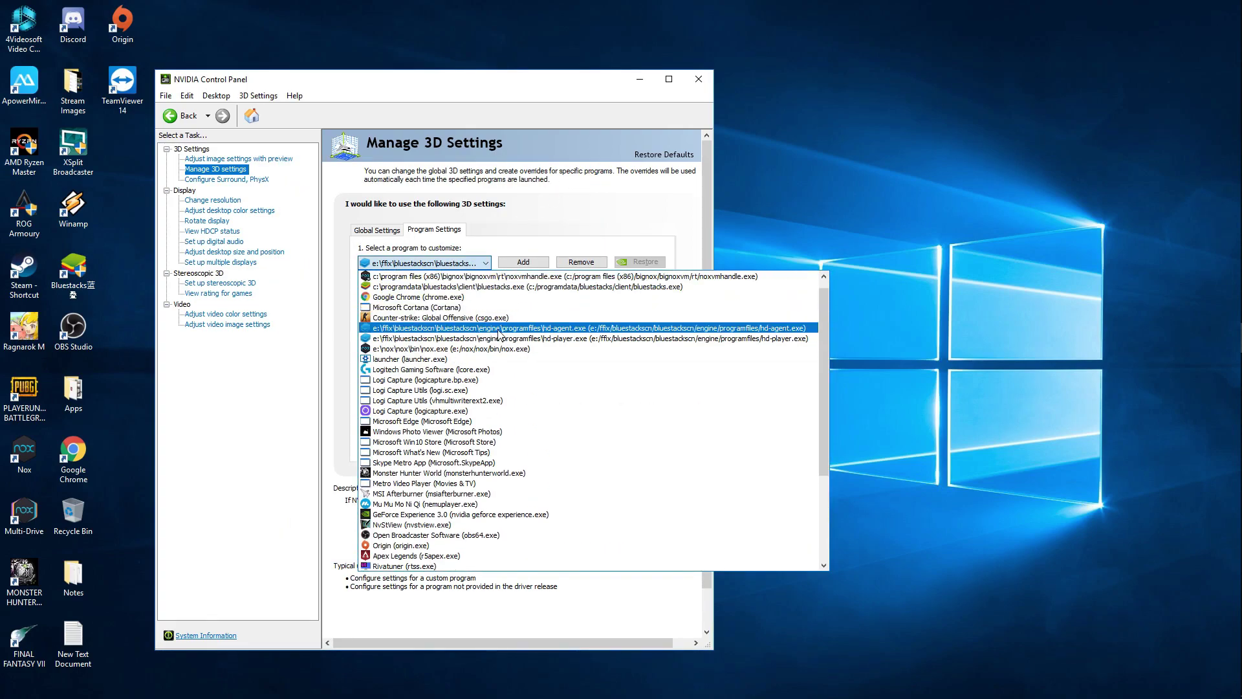
left_click(499, 334)
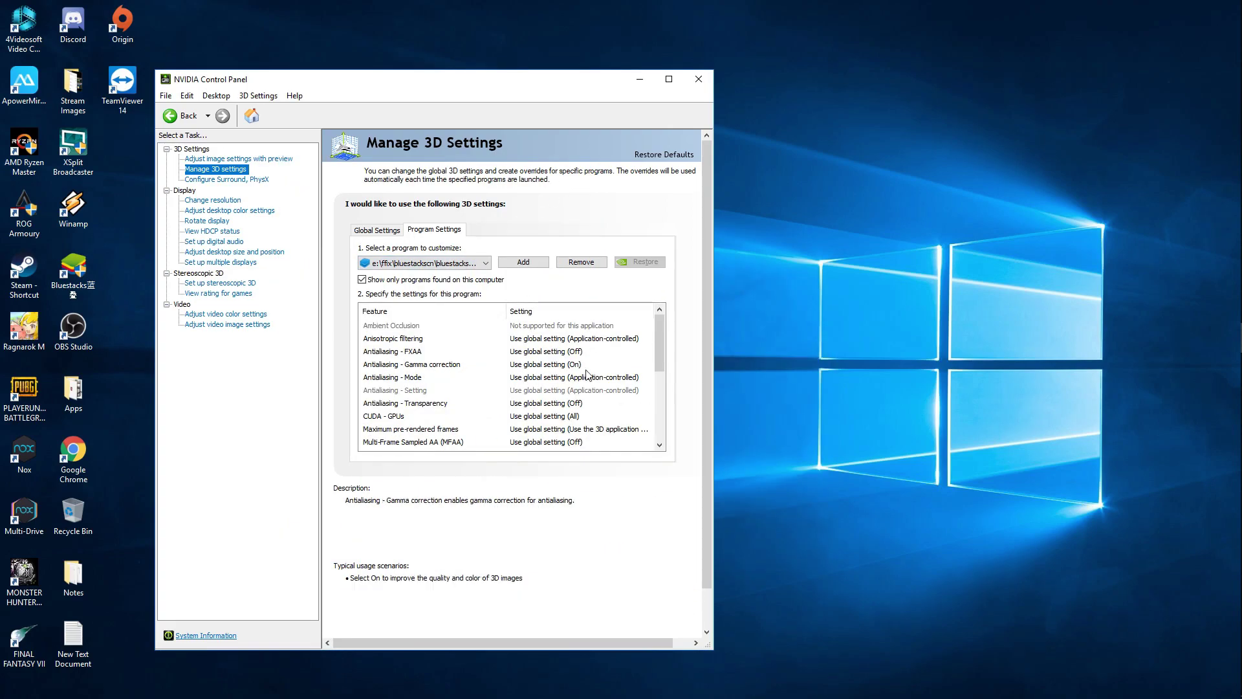
Set the program's power management mode to Prefer maximum performance and its OpenGL rendering GPU to GeForce GTX 1060 6GB.
left_click_drag(659, 340, 661, 382)
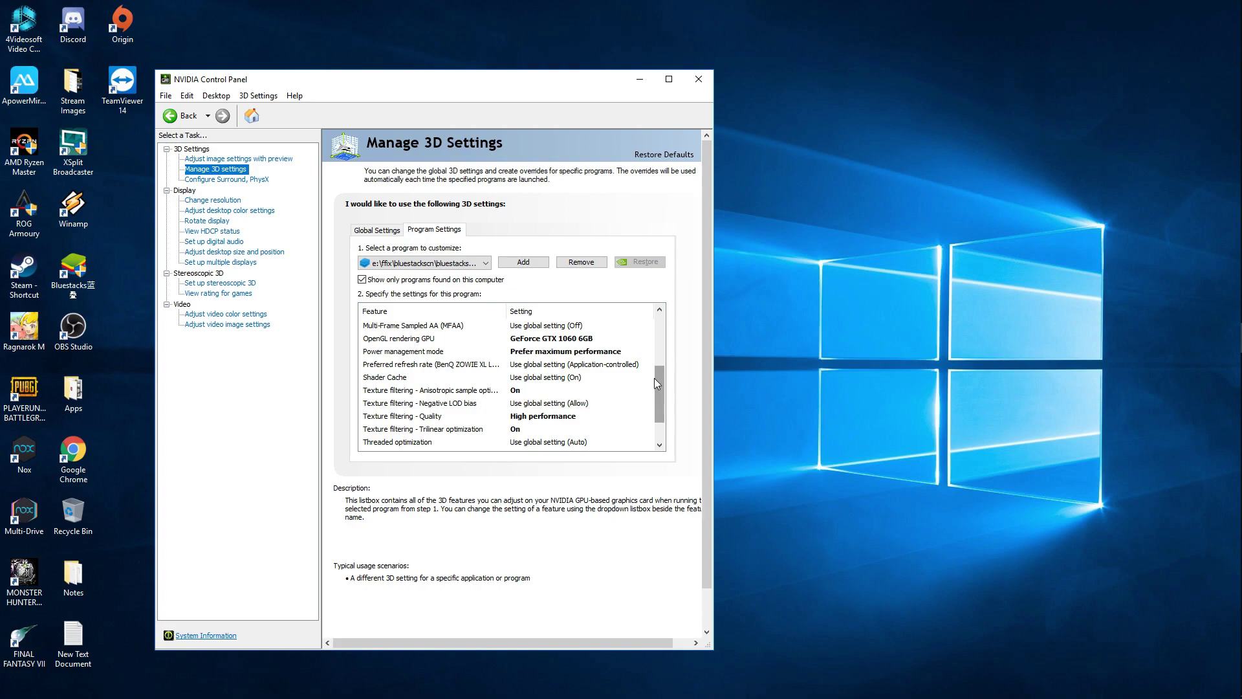
left_click(570, 351)
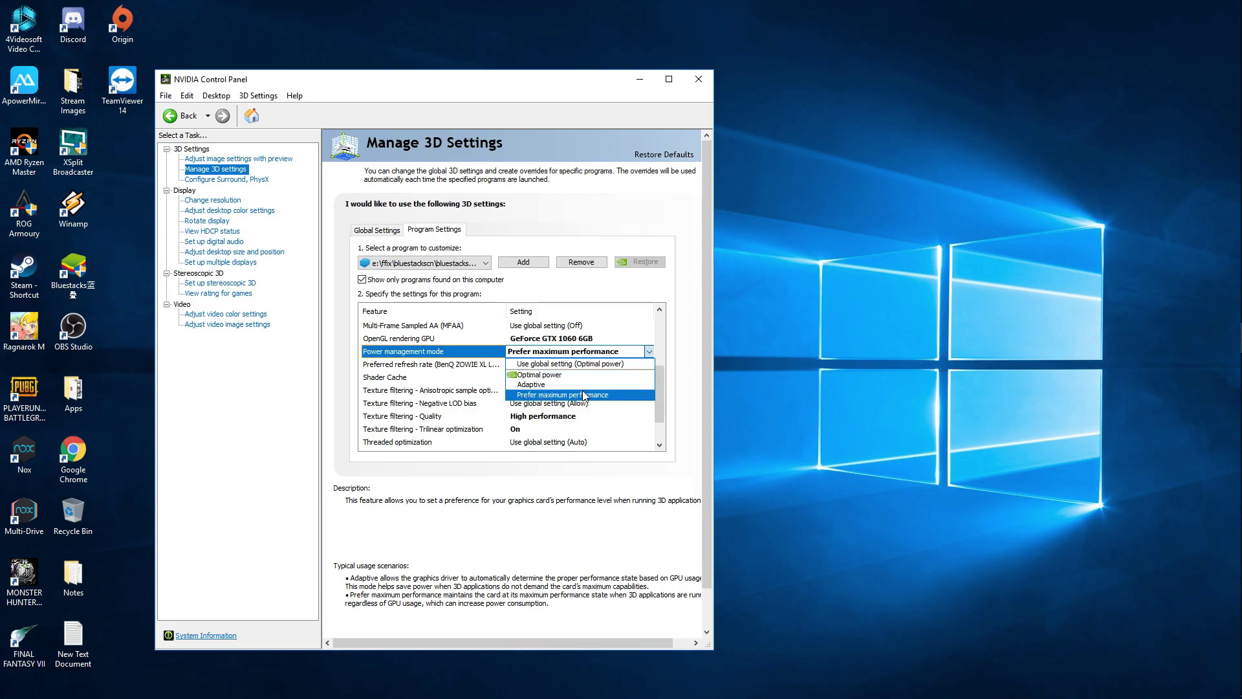
left_click(585, 394)
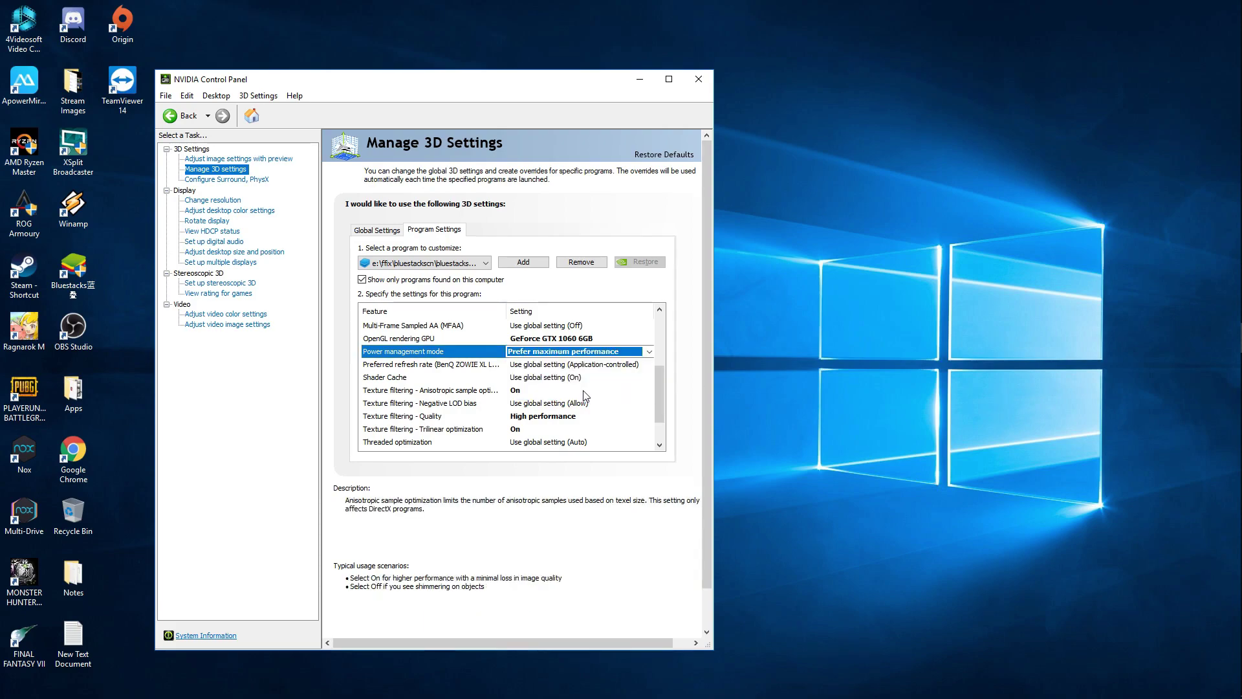
left_click(569, 339)
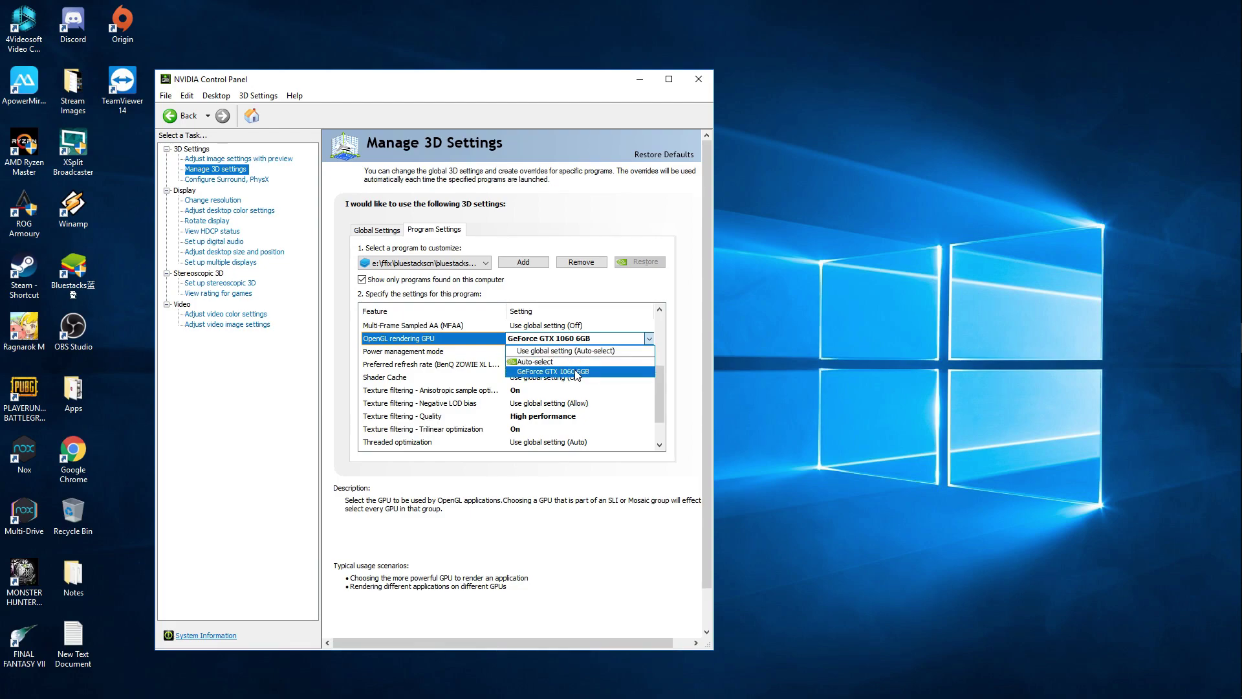
left_click(576, 372)
Set Texture filtering - Quality to High performance for the BlueStacks program.
left_click_drag(658, 382, 659, 396)
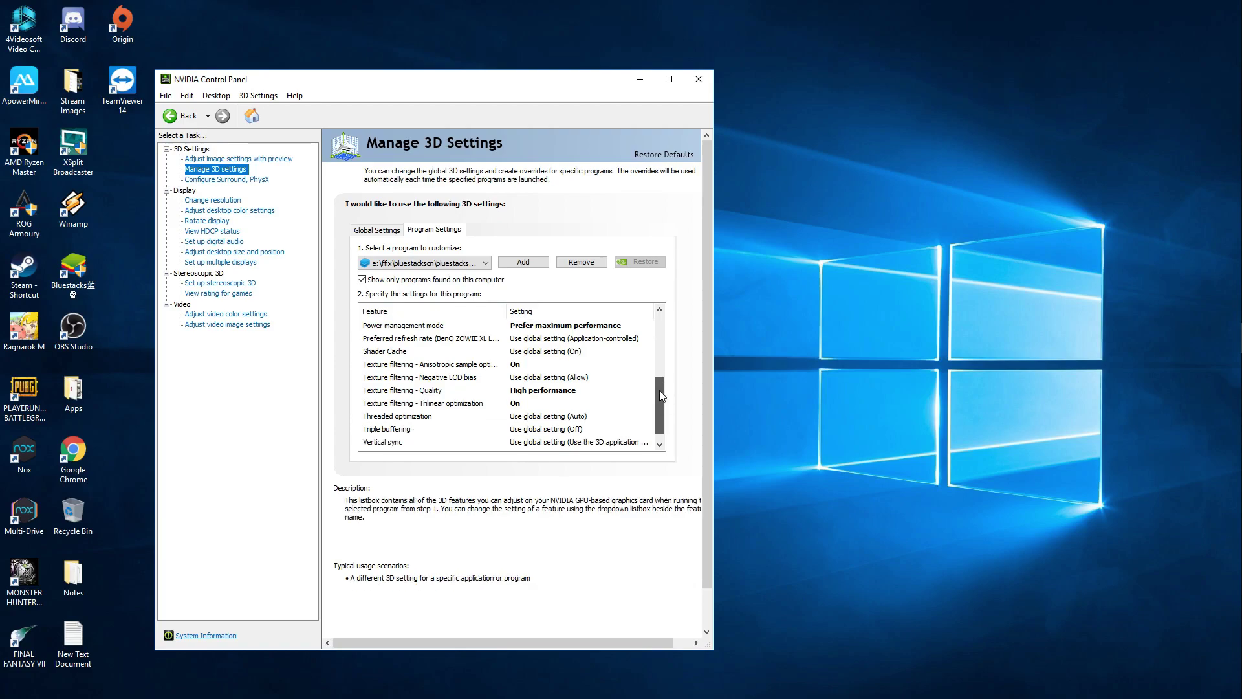
left_click(561, 390)
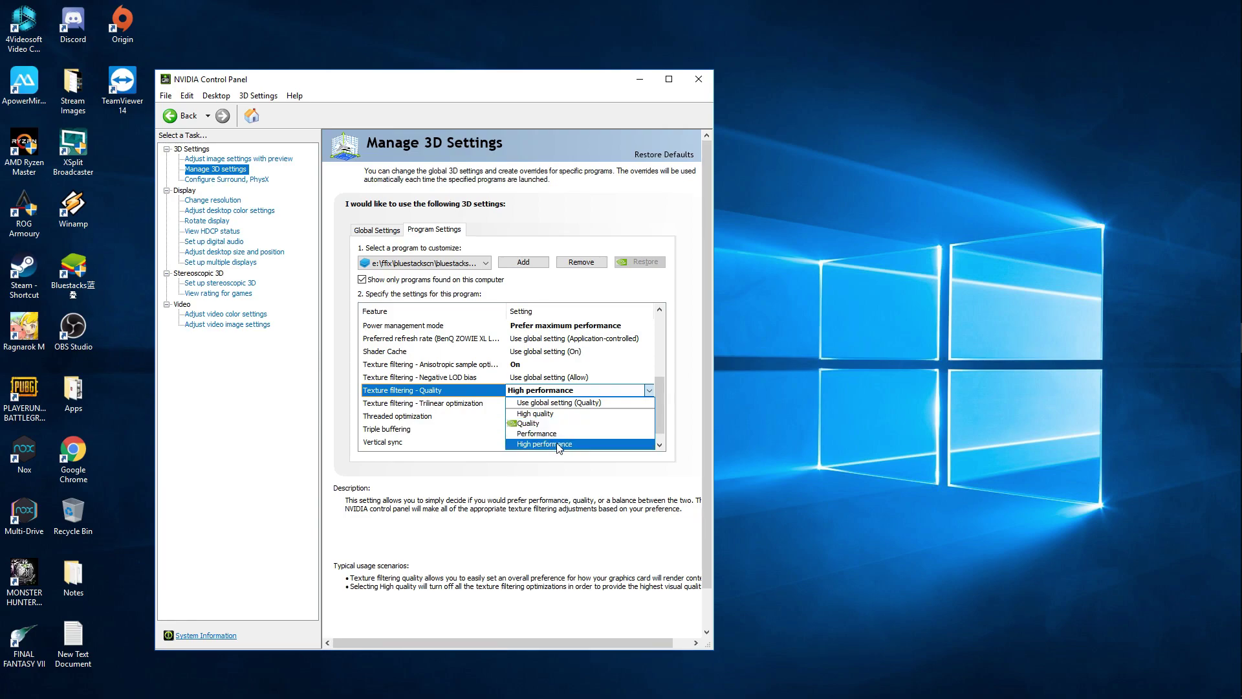
left_click(559, 444)
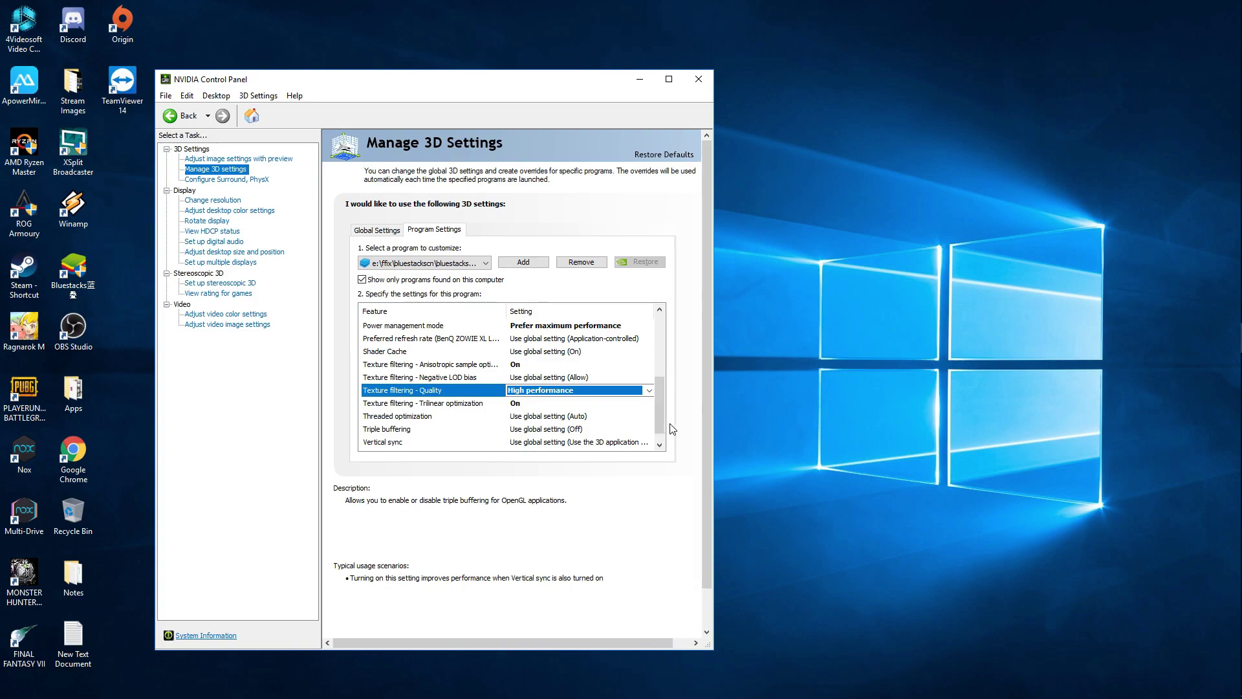
Change the Texture filtering - Quality setting to Quality.
left_click_drag(661, 424, 662, 435)
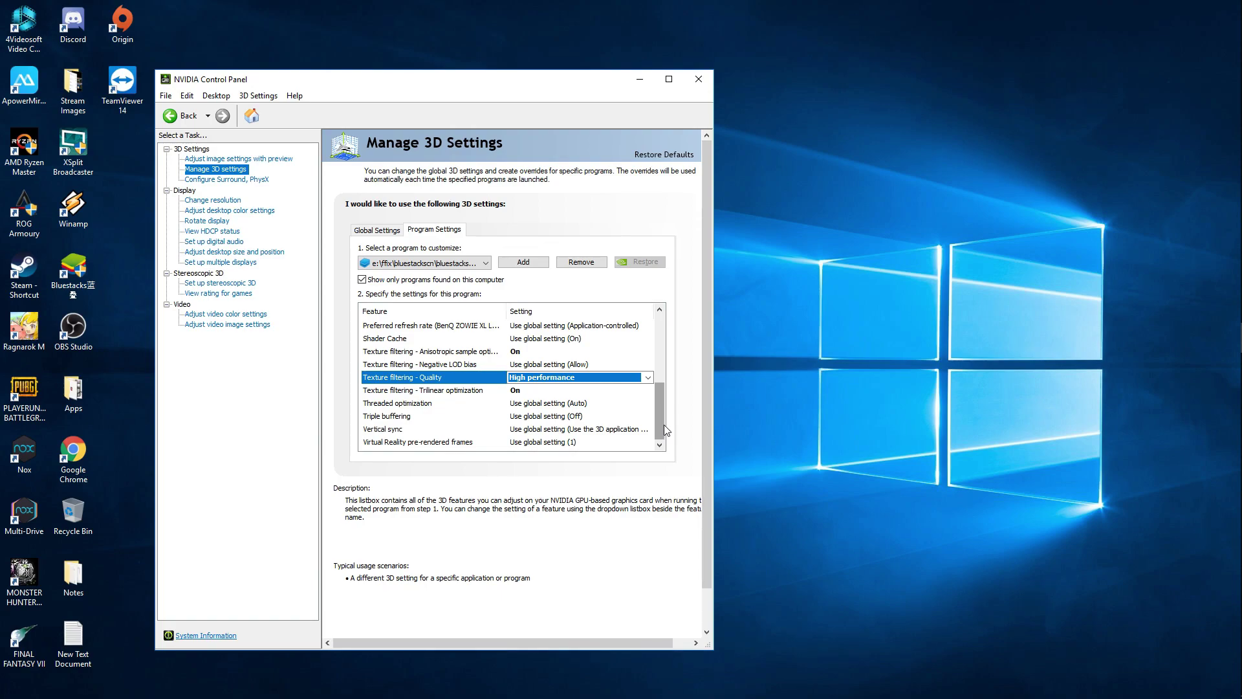
left_click(557, 380)
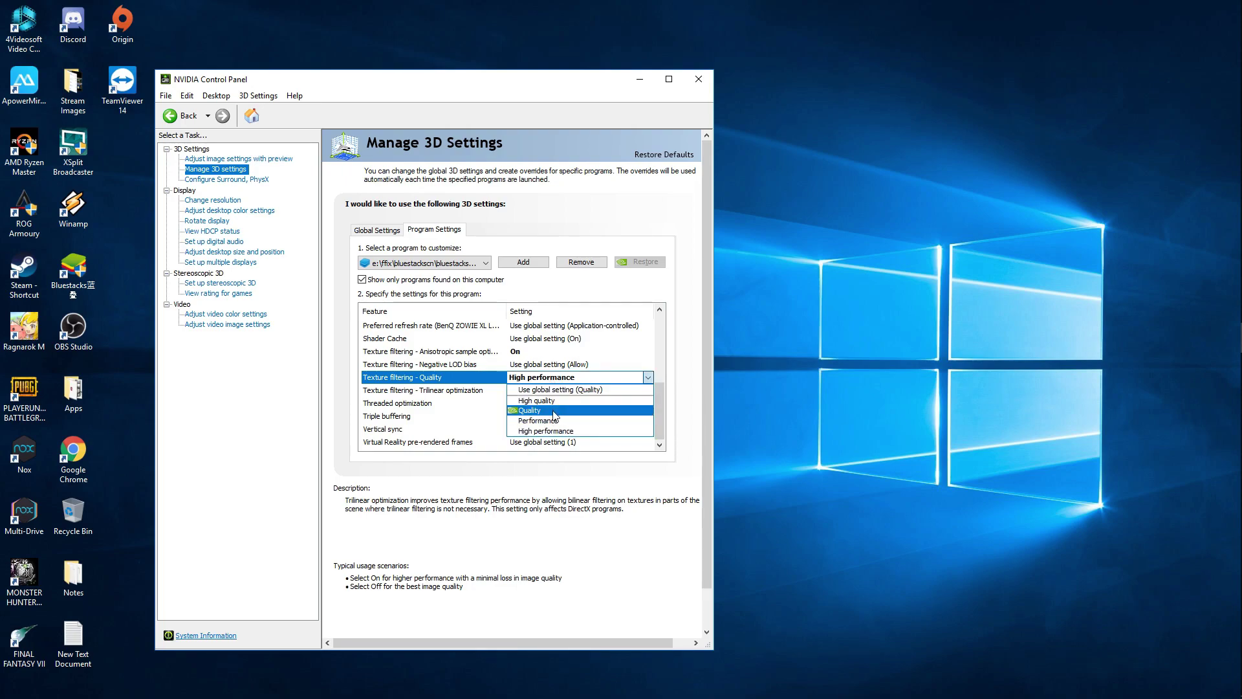
left_click(554, 410)
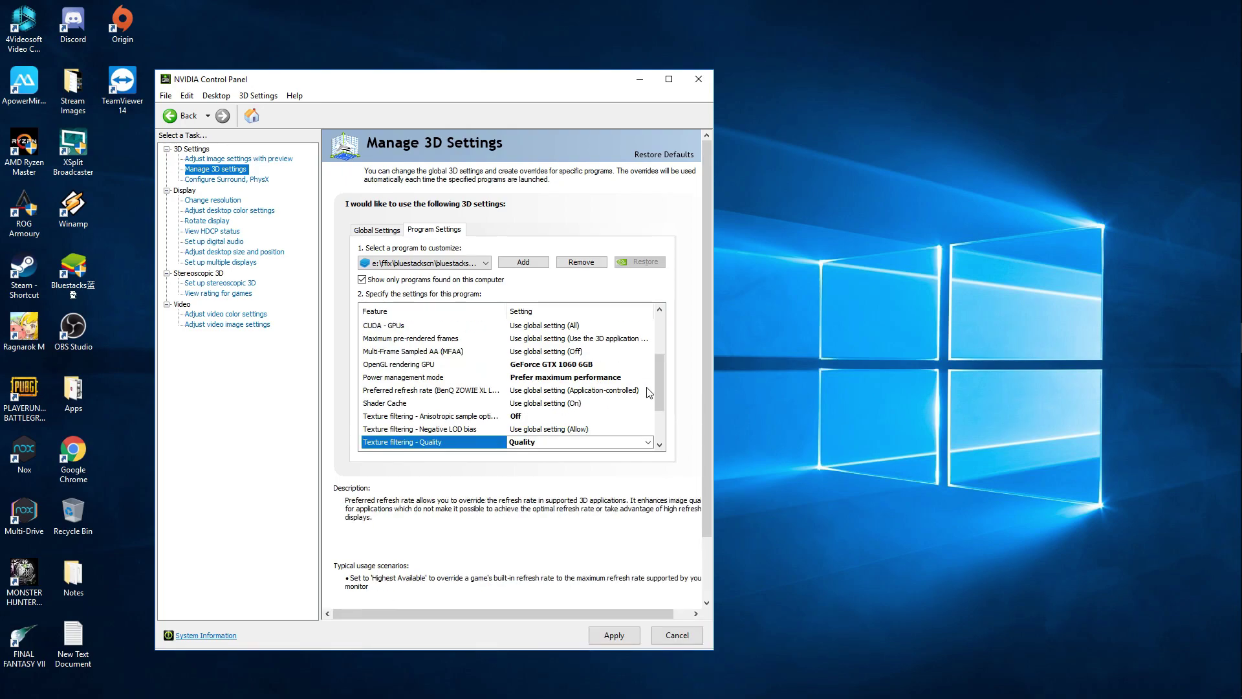
scroll(535, 363, "down", 2)
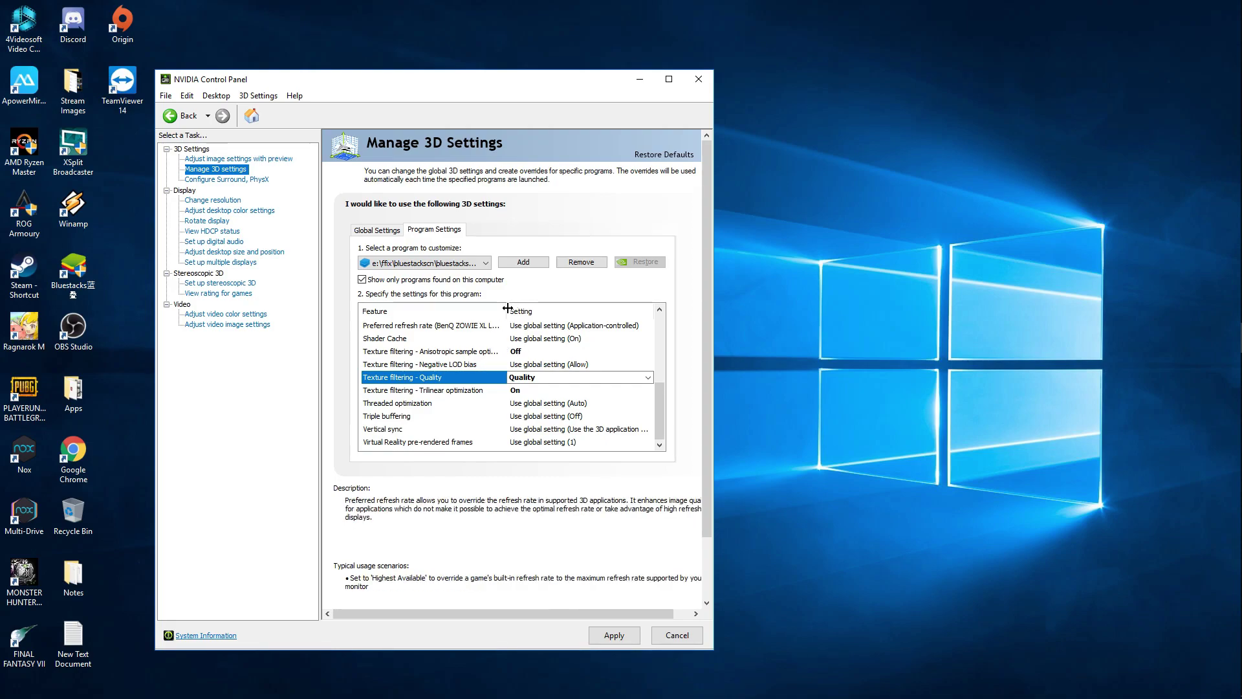
Switch the Texture filtering - Quality setting back to High performance.
mouse_move(507, 311)
left_mouse_down()
mouse_move(530, 310)
mouse_move(502, 311)
left_mouse_up()
left_click(537, 377)
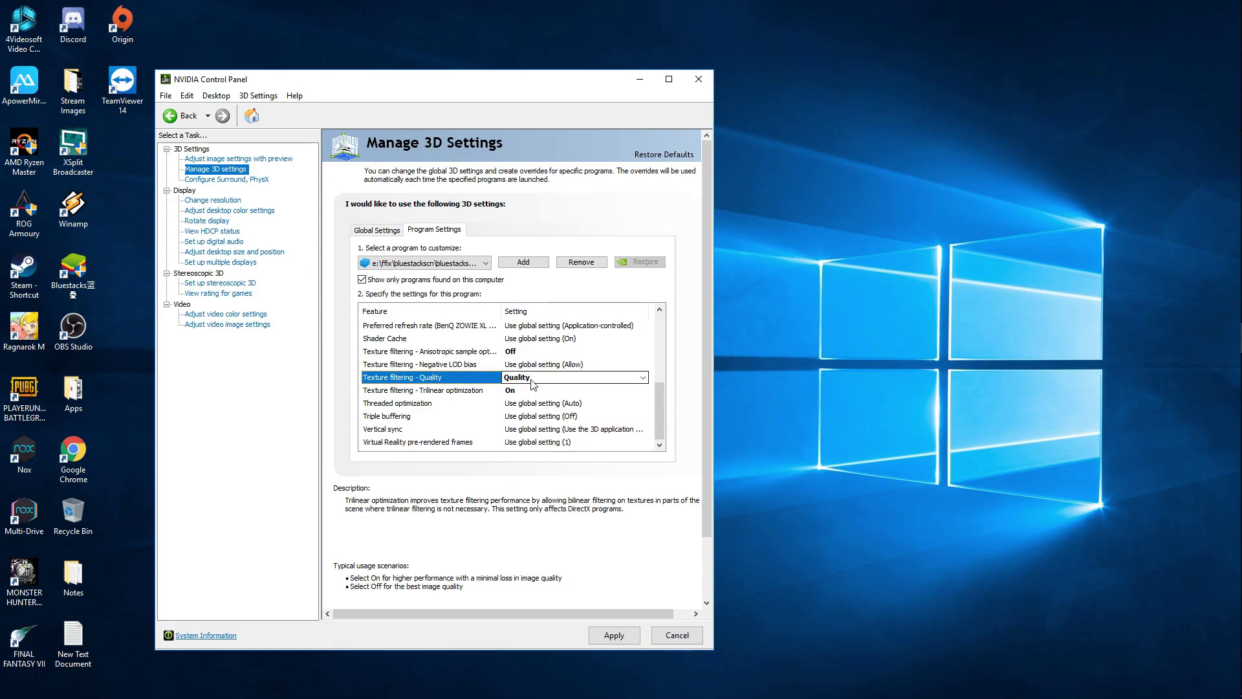
left_click(537, 377)
left_click(540, 434)
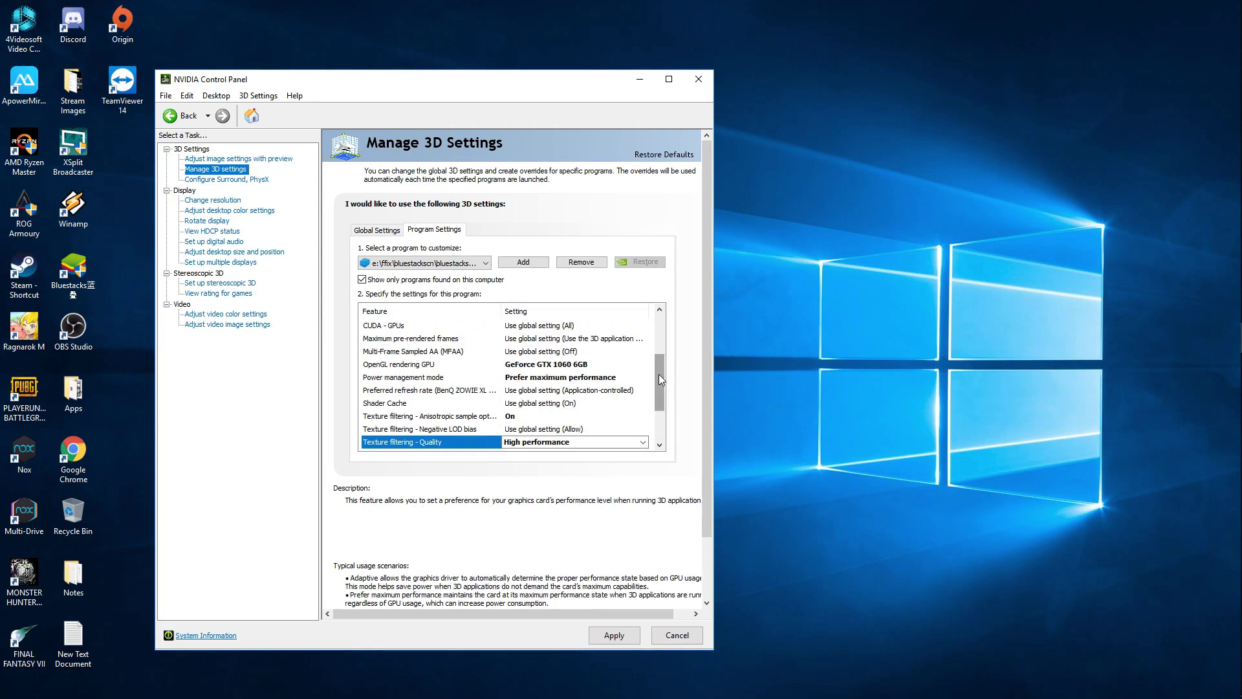
scroll(543, 388, "down", 2)
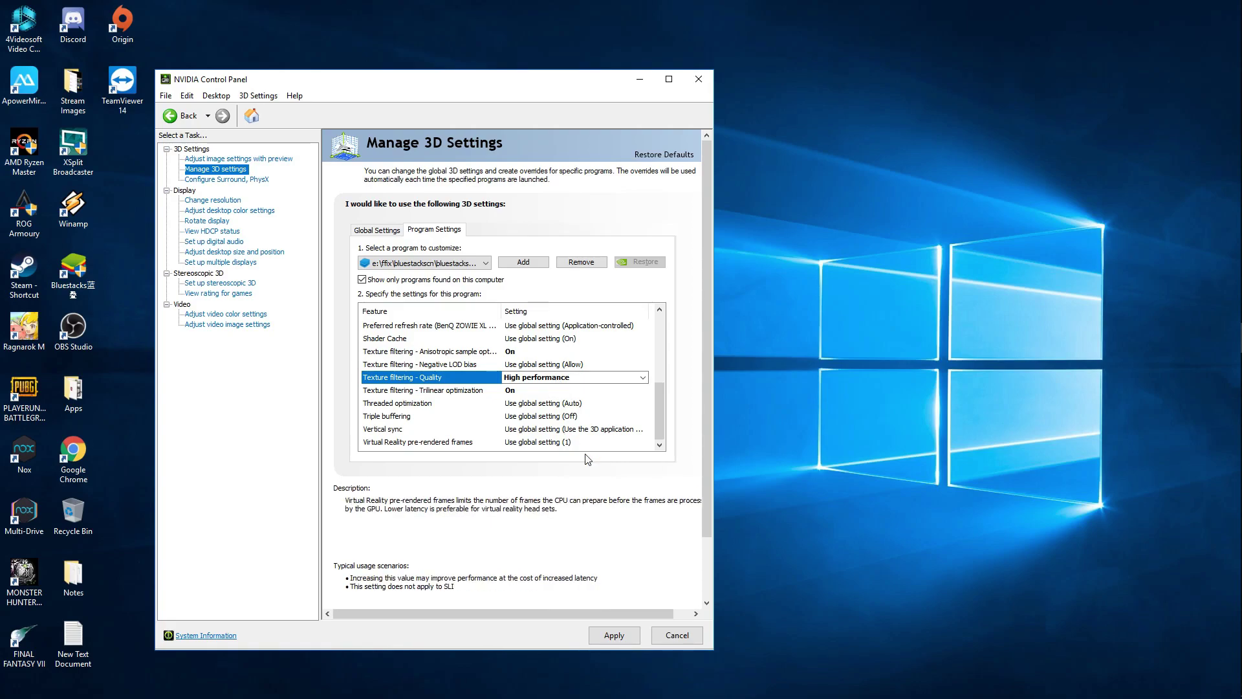
Switch to the hd-player.exe program's 3D settings, check them, and close the NVIDIA Control Panel without applying the changes.
left_click(486, 264)
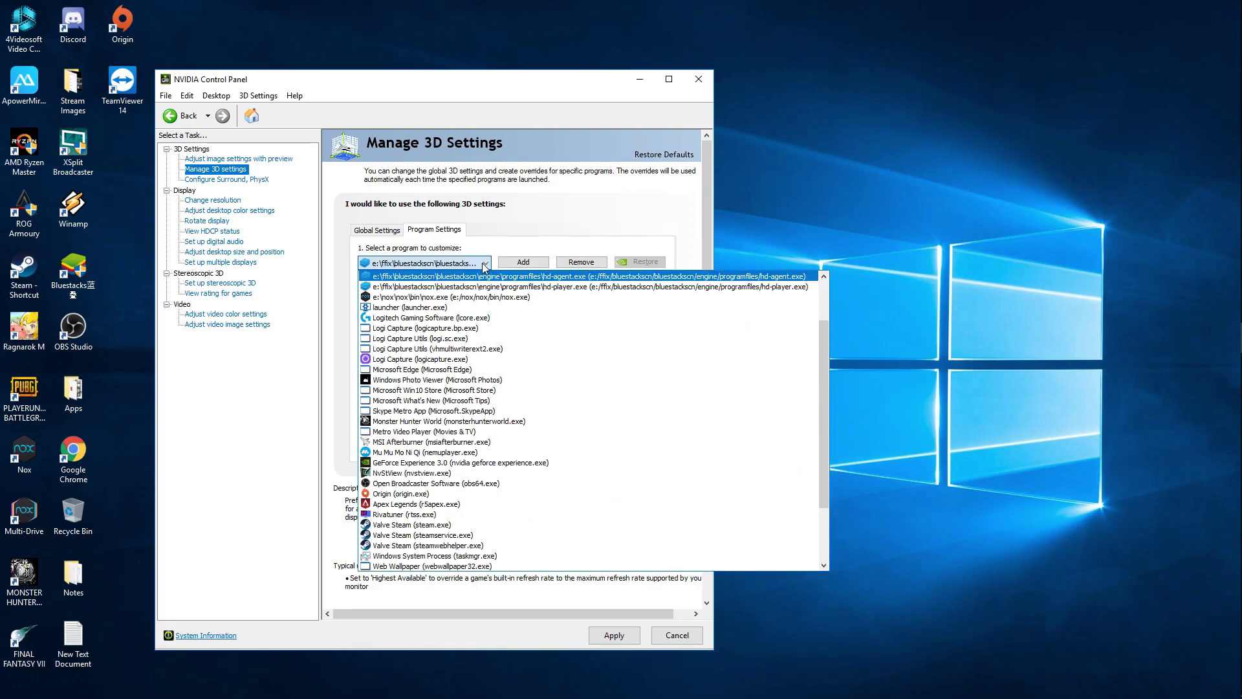
left_click(499, 286)
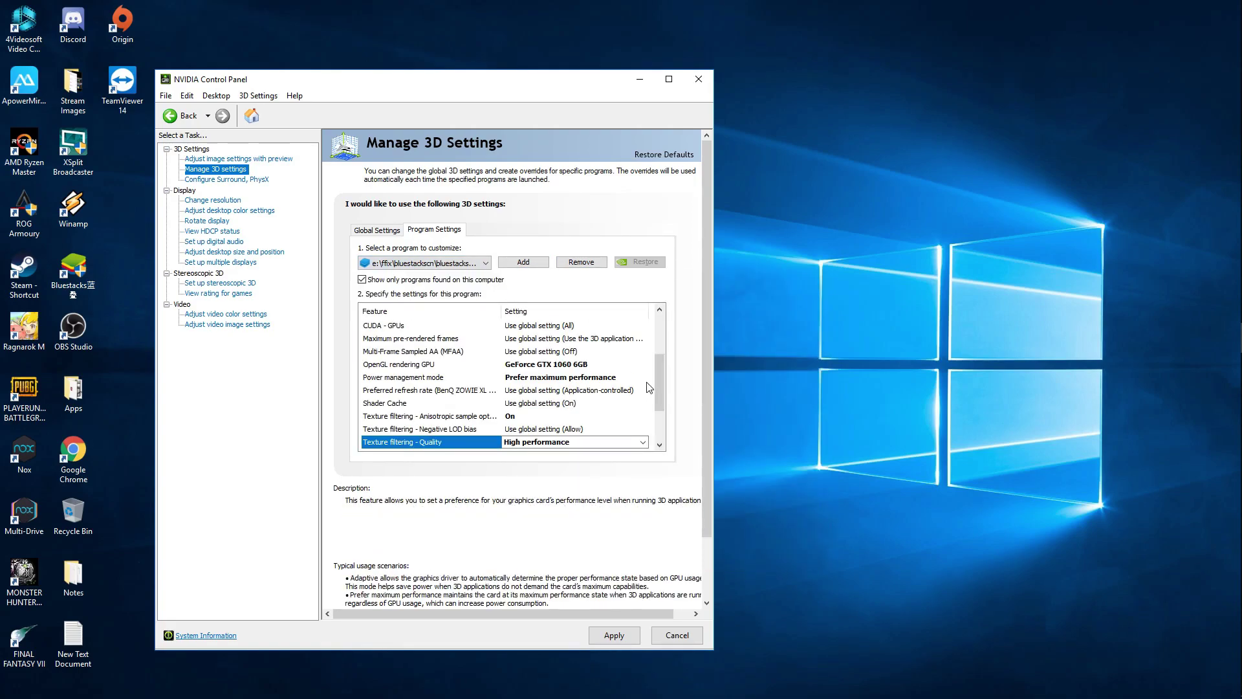
scroll(658, 387, "down", 2)
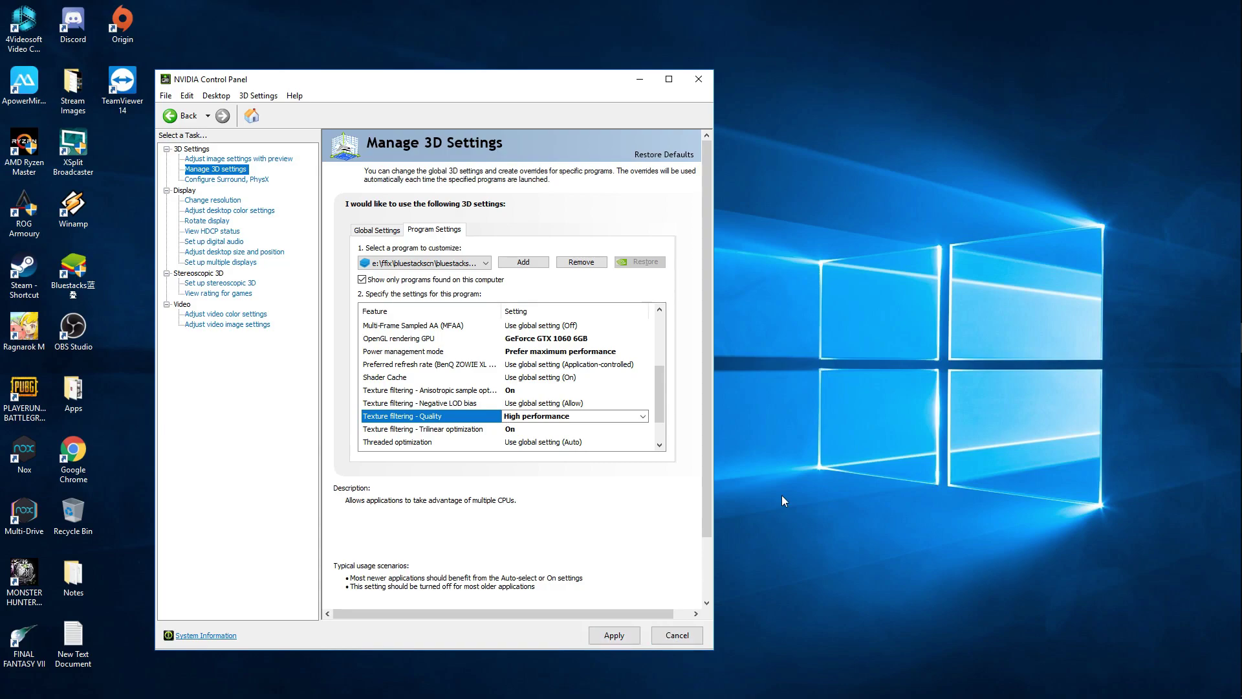
left_click(696, 86)
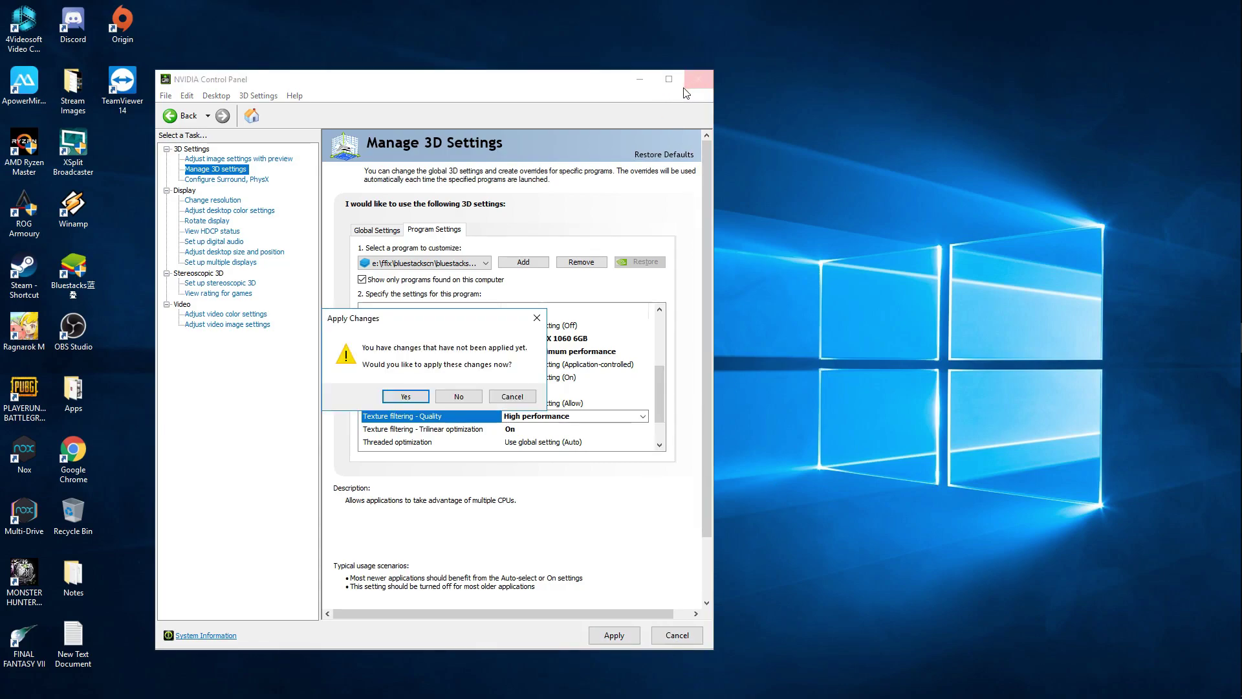
left_click(471, 400)
right_click(421, 249)
left_click(447, 293)
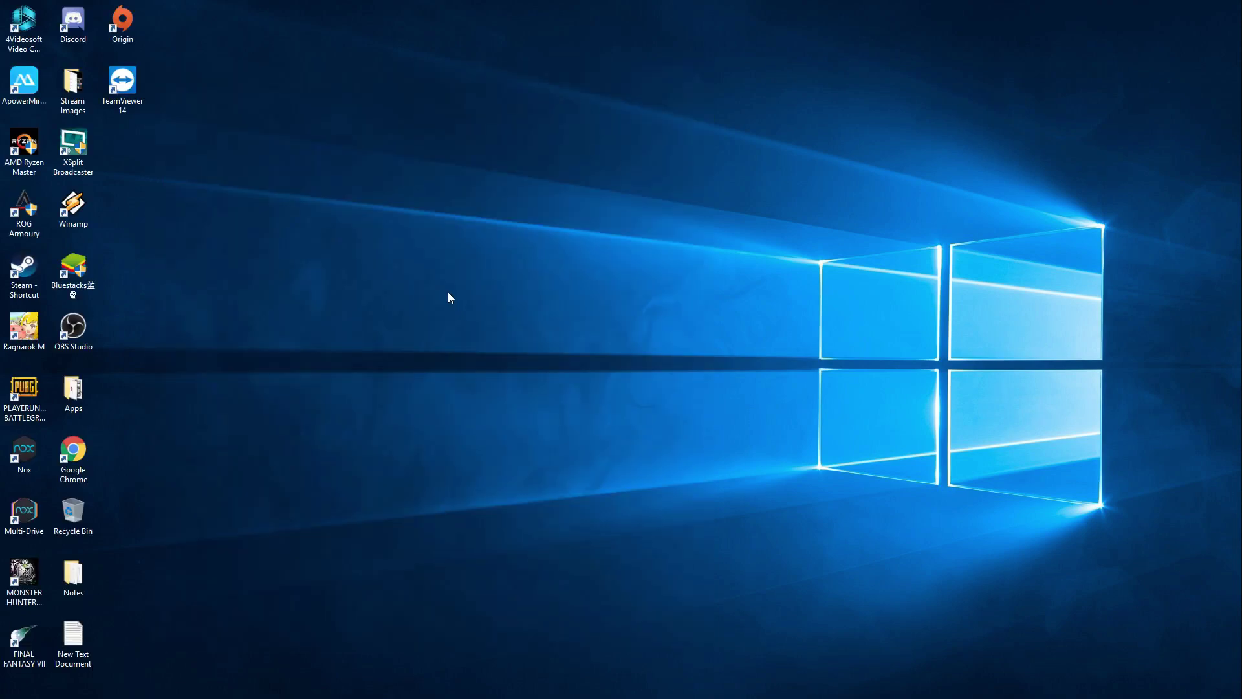
right_click(393, 304)
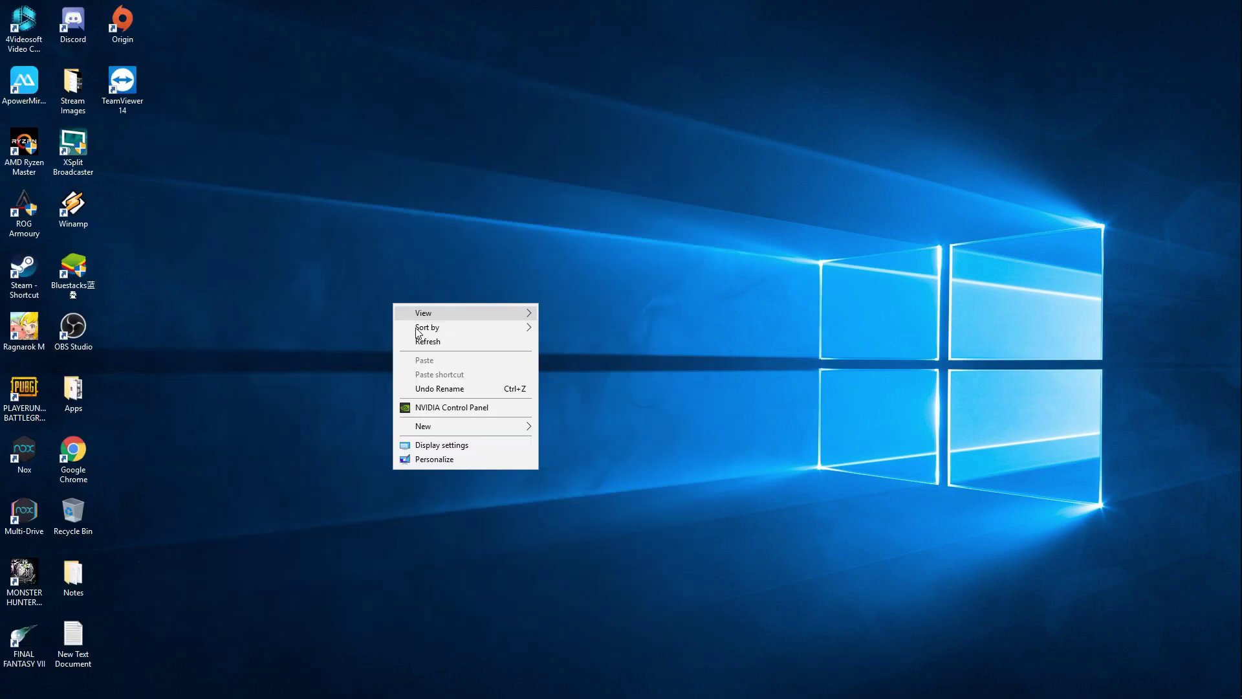
left_click(414, 342)
right_click(314, 258)
left_click(340, 297)
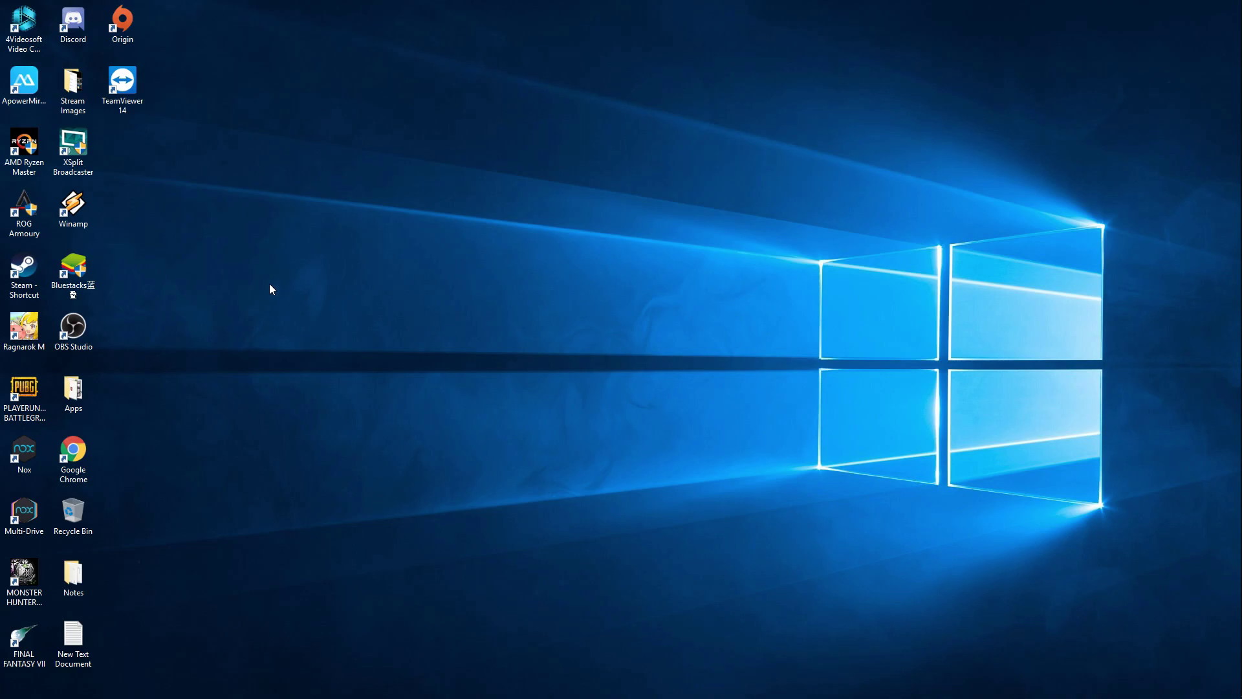
right_click(164, 255)
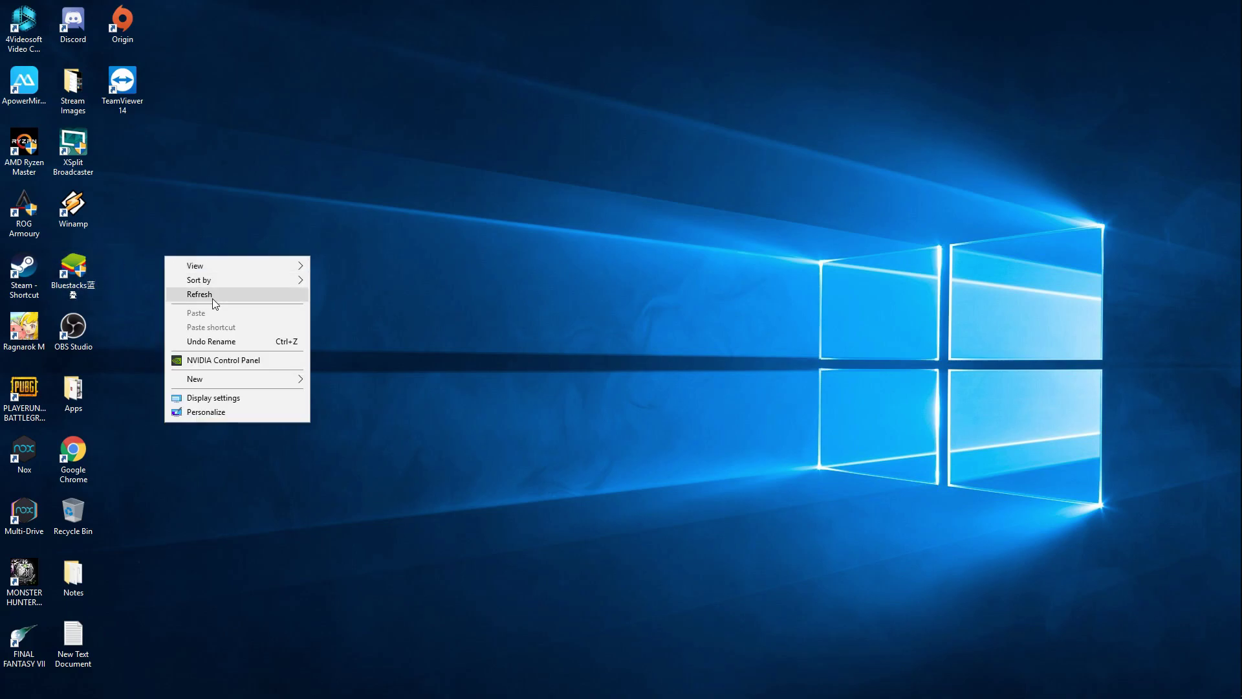
left_click(212, 297)
mouse_move(1235, 393)
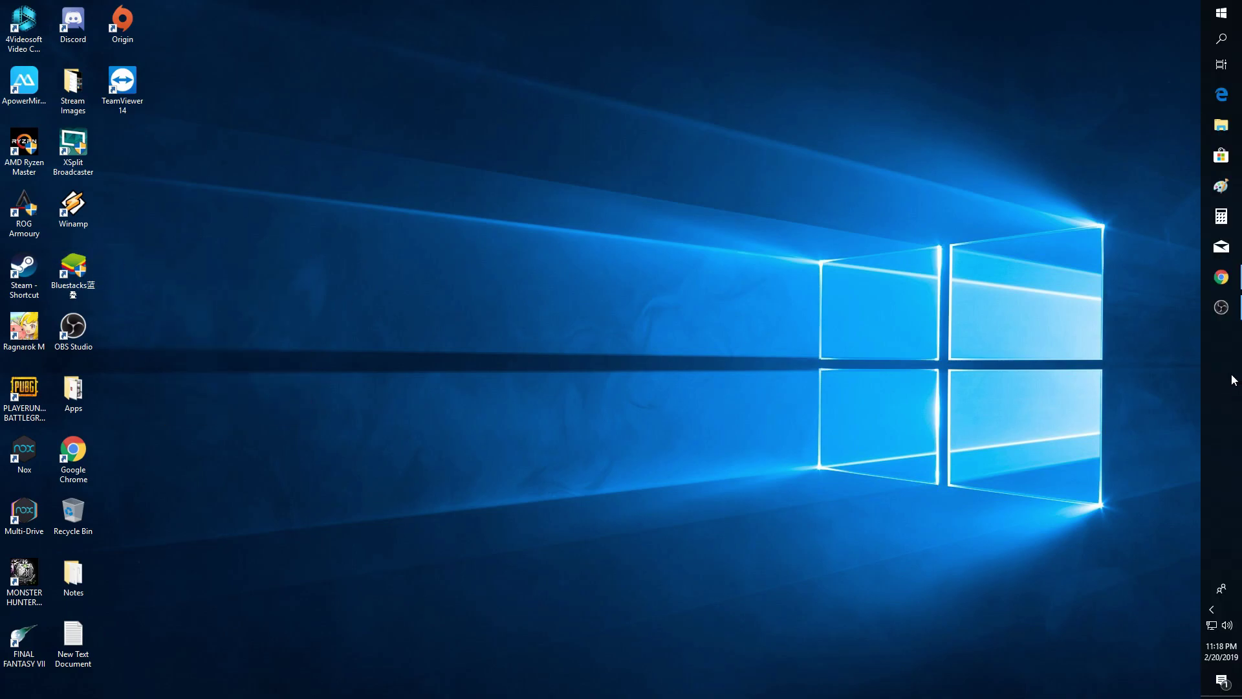
right_click(367, 315)
left_click(391, 348)
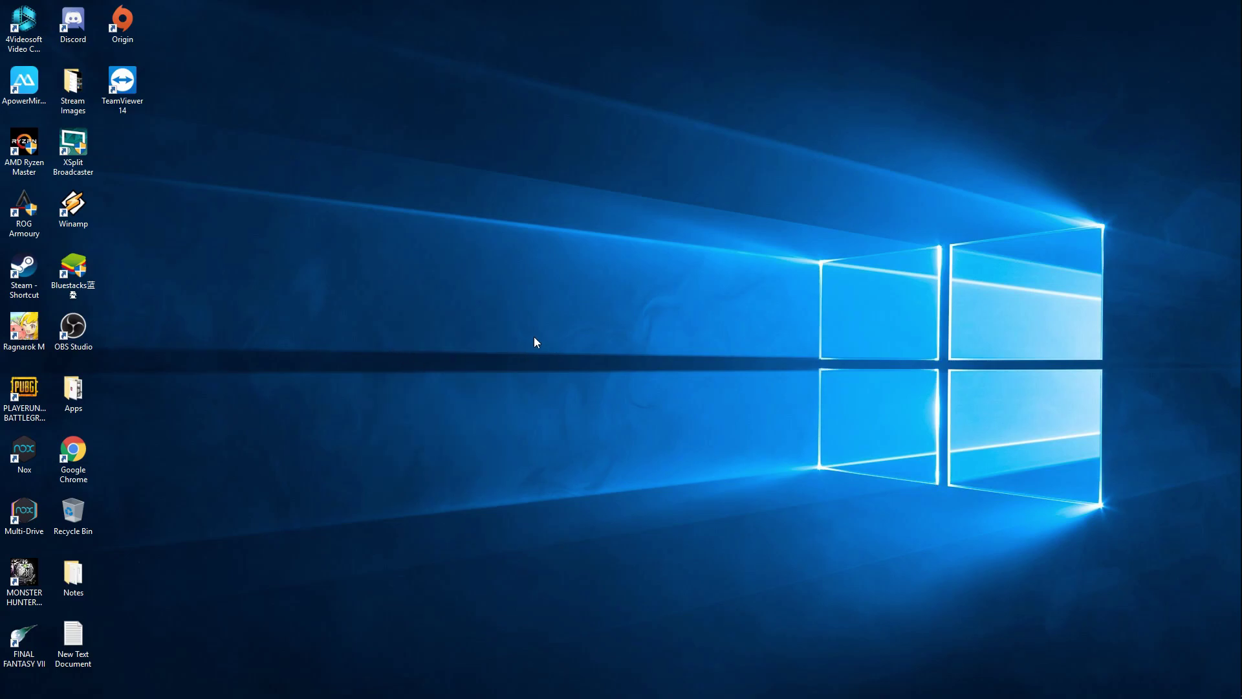
right_click(391, 331)
left_click(426, 370)
Launch BlueStacks from its desktop shortcut and move its window to the upper-left corner of the desktop.
right_click(76, 275)
left_click(120, 314)
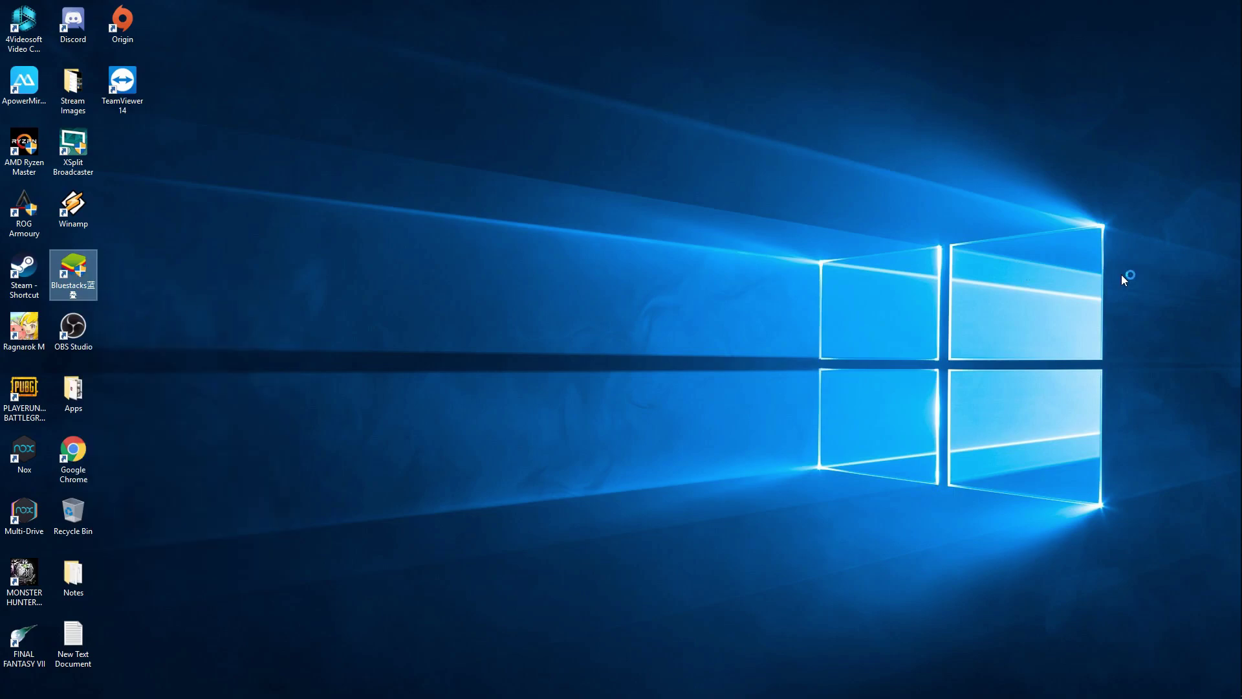
mouse_move(1240, 397)
right_click(543, 410)
left_click(576, 452)
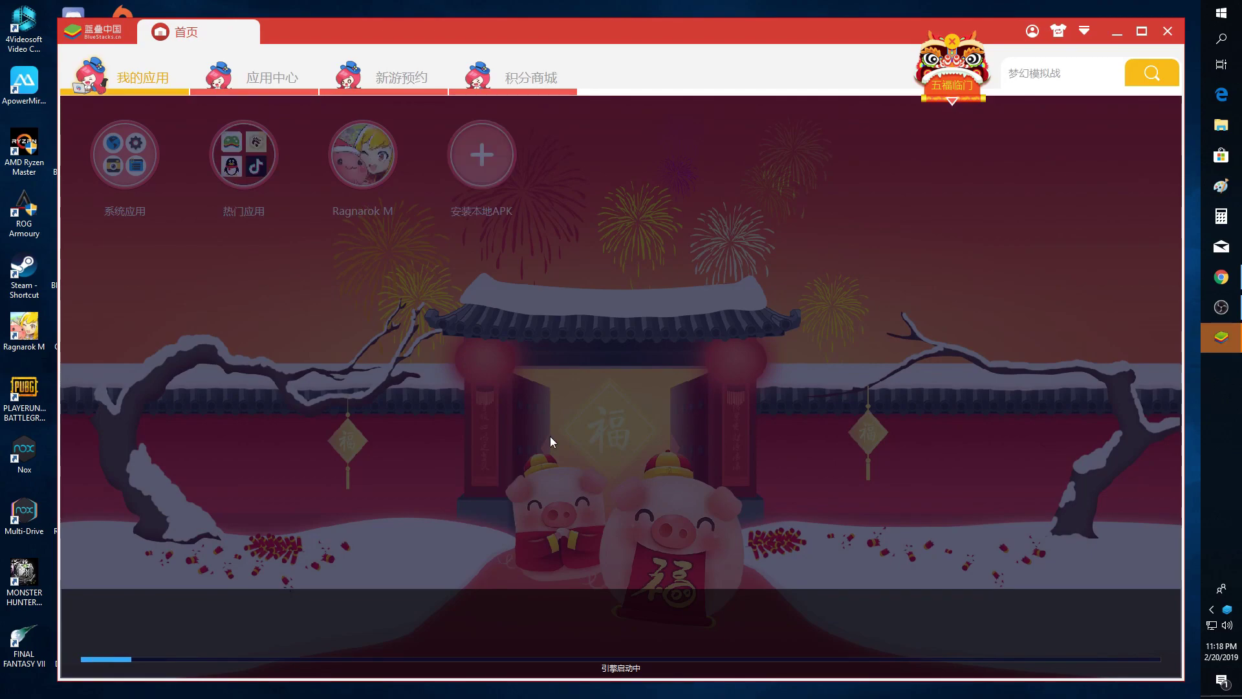
left_click_drag(703, 26, 648, 11)
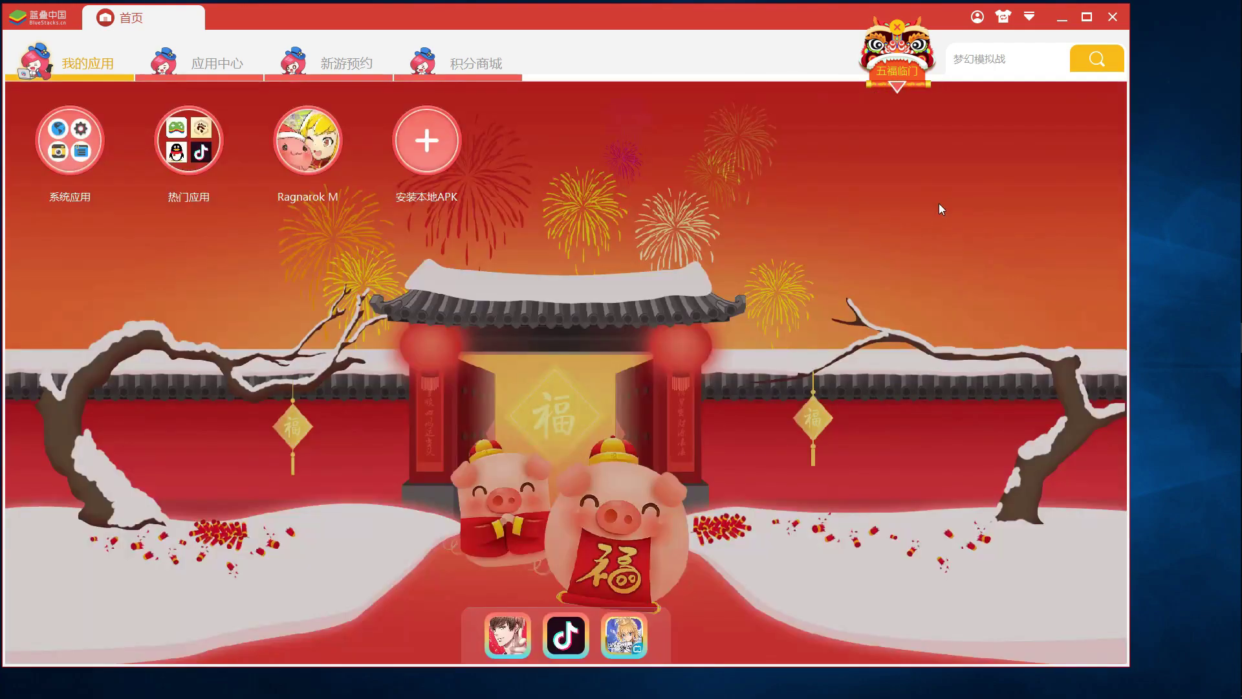
Review the emulator's resolution, DPI, CPU core, memory and graphics mode settings, including the available landscape resolutions, without changing them.
left_click(1029, 22)
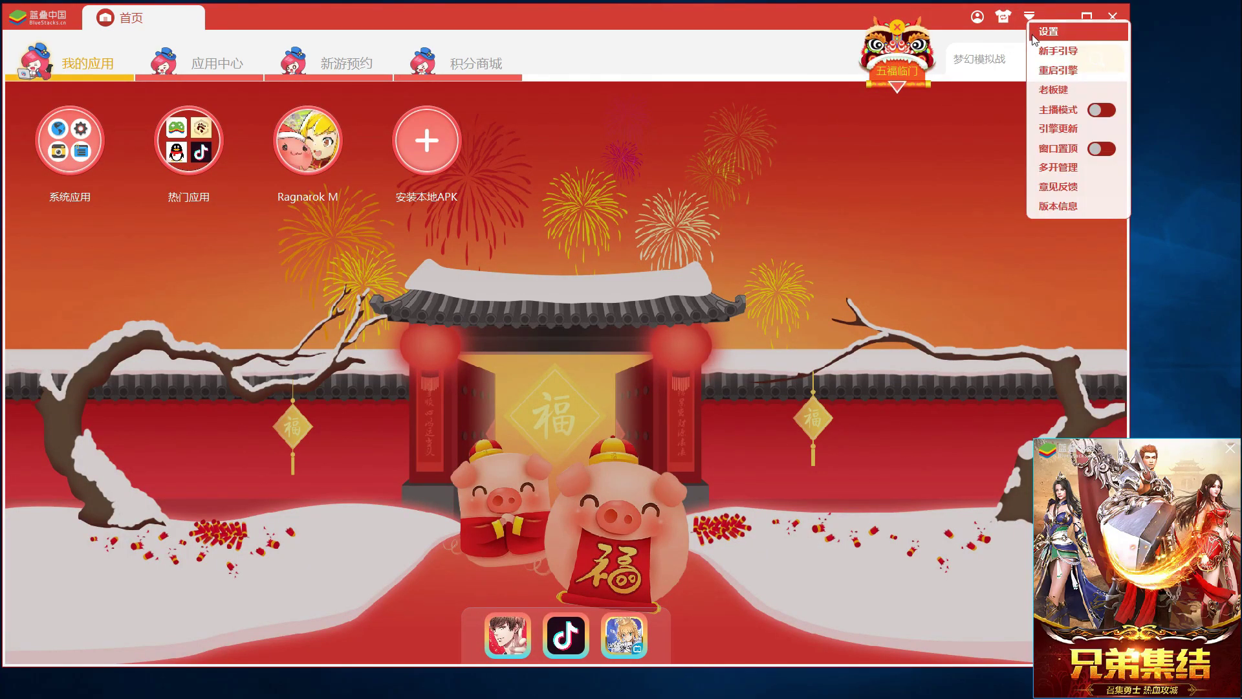
left_click(980, 114)
left_click(1029, 18)
left_click(1046, 34)
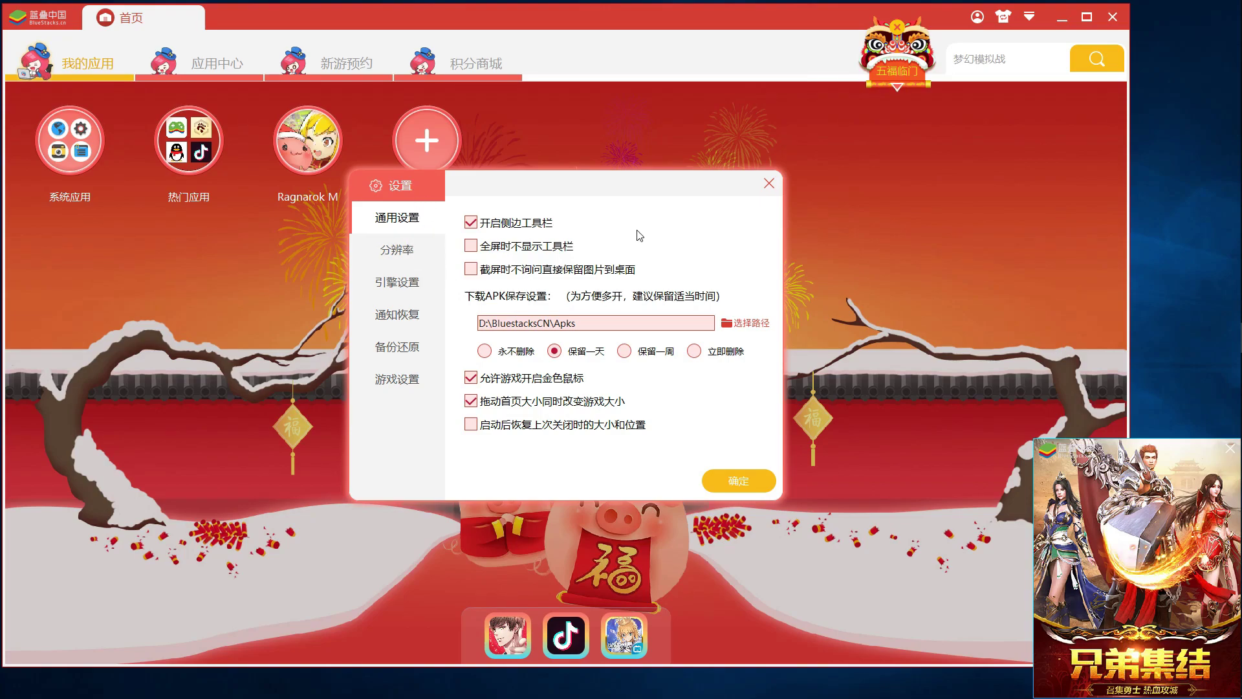
left_click(408, 249)
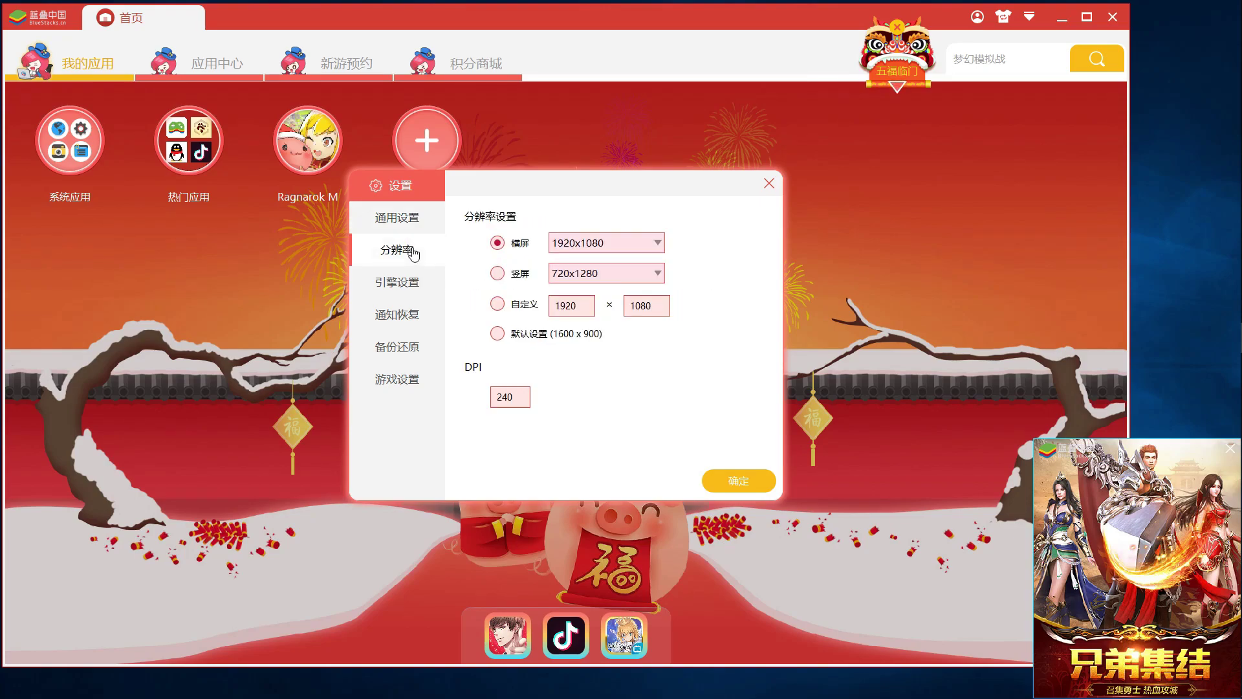
left_click(1230, 448)
left_click(619, 245)
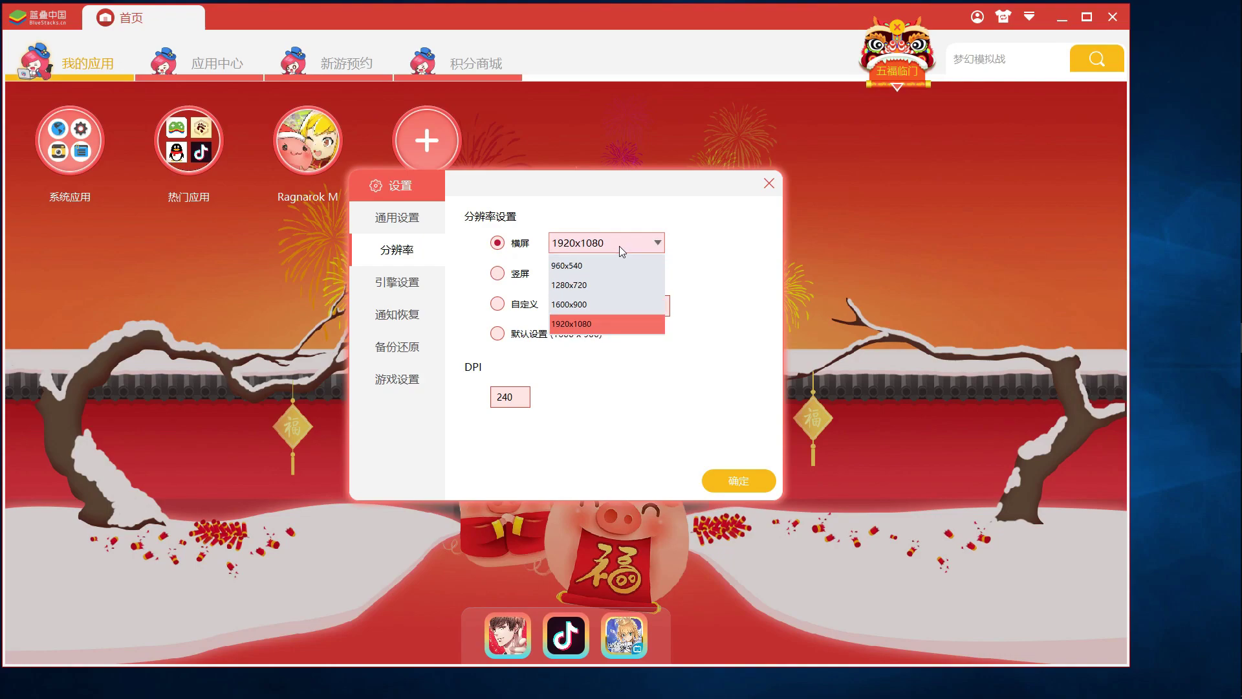
left_click(619, 246)
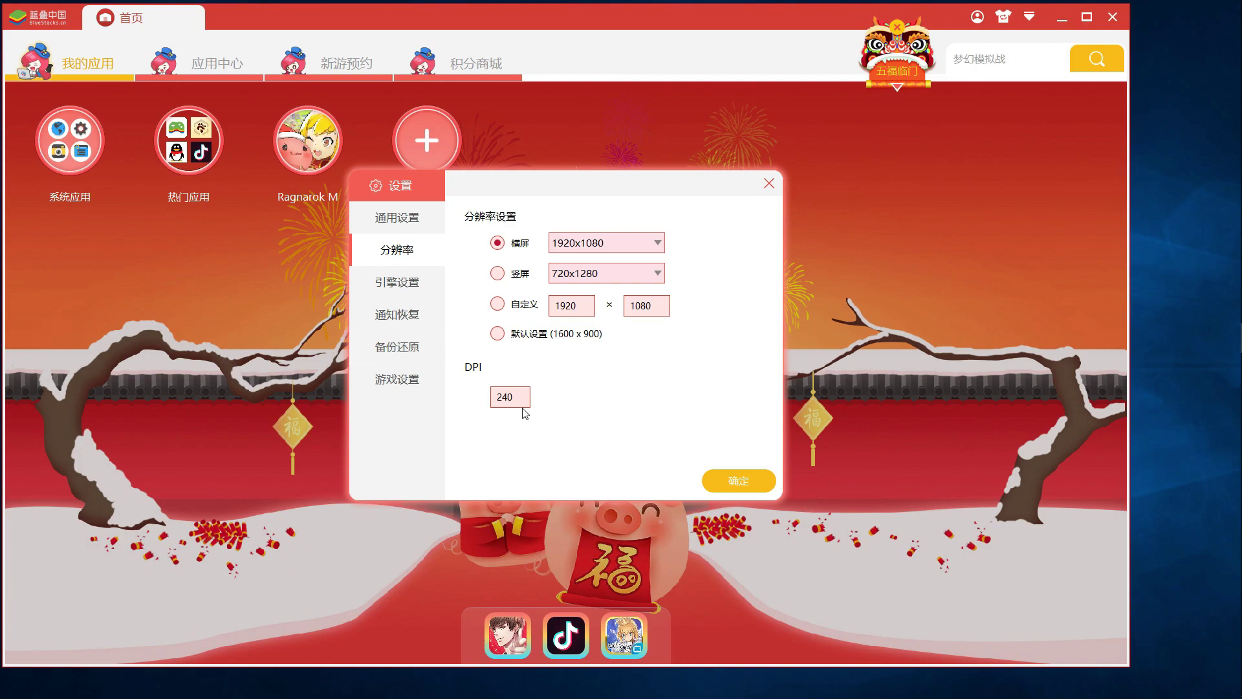
left_click(413, 283)
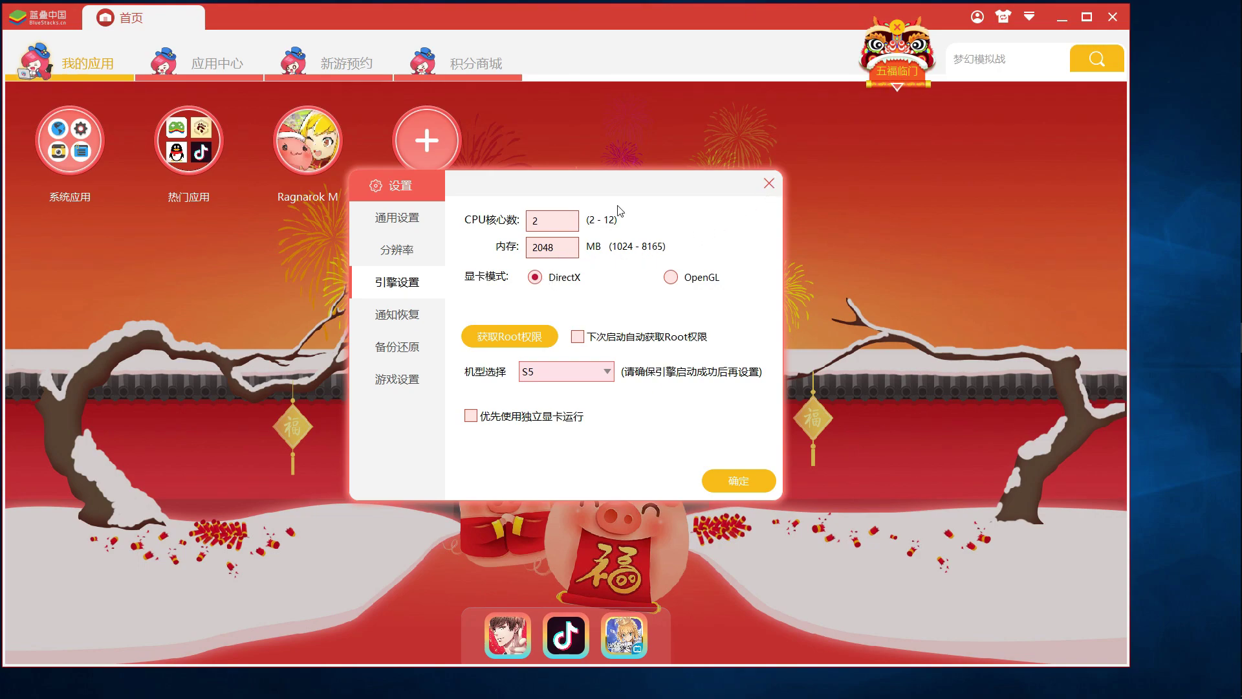
left_click(770, 185)
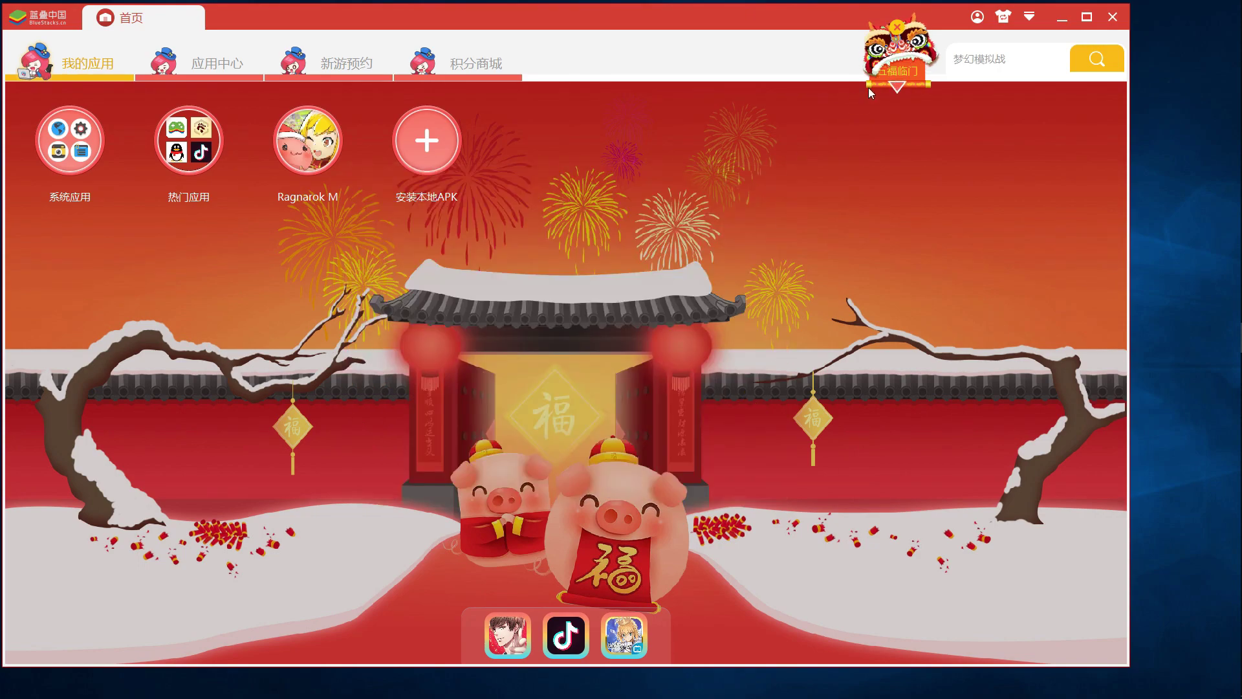
Open the multi-instance manager, launch the BS BUFFER instance and place its window low on the desktop's left side.
left_click(1030, 18)
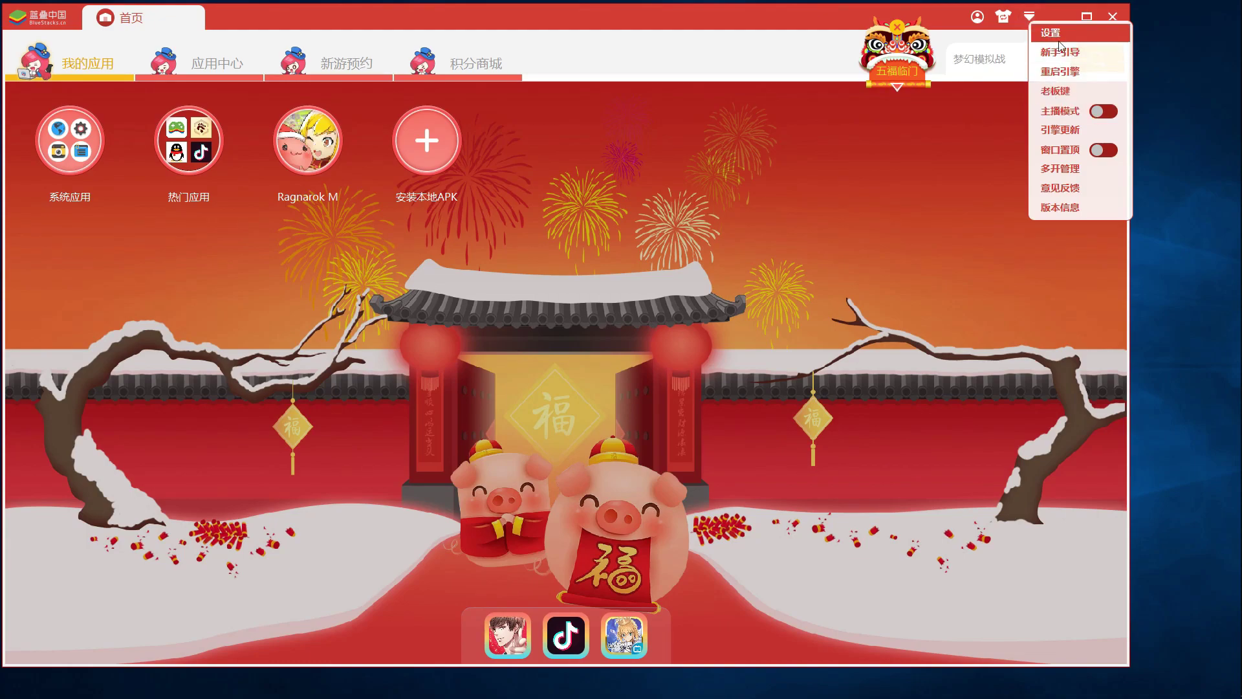
left_click(1061, 169)
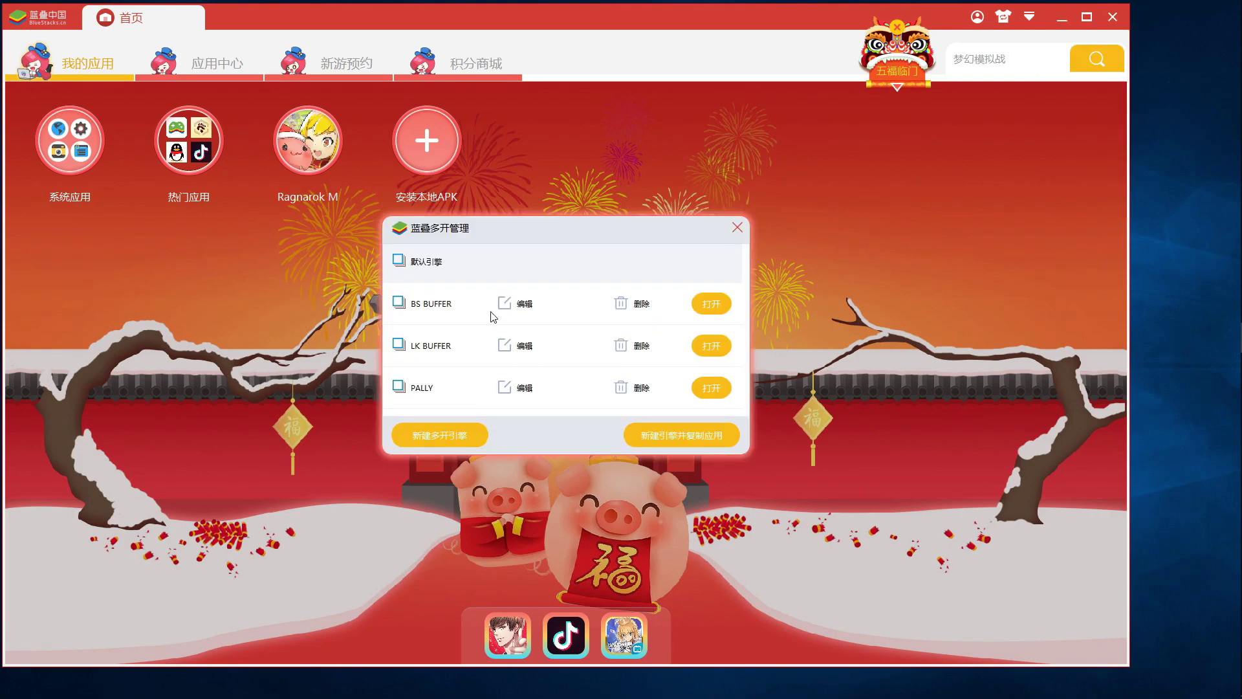
left_click(713, 304)
left_click_drag(742, 125, 472, 503)
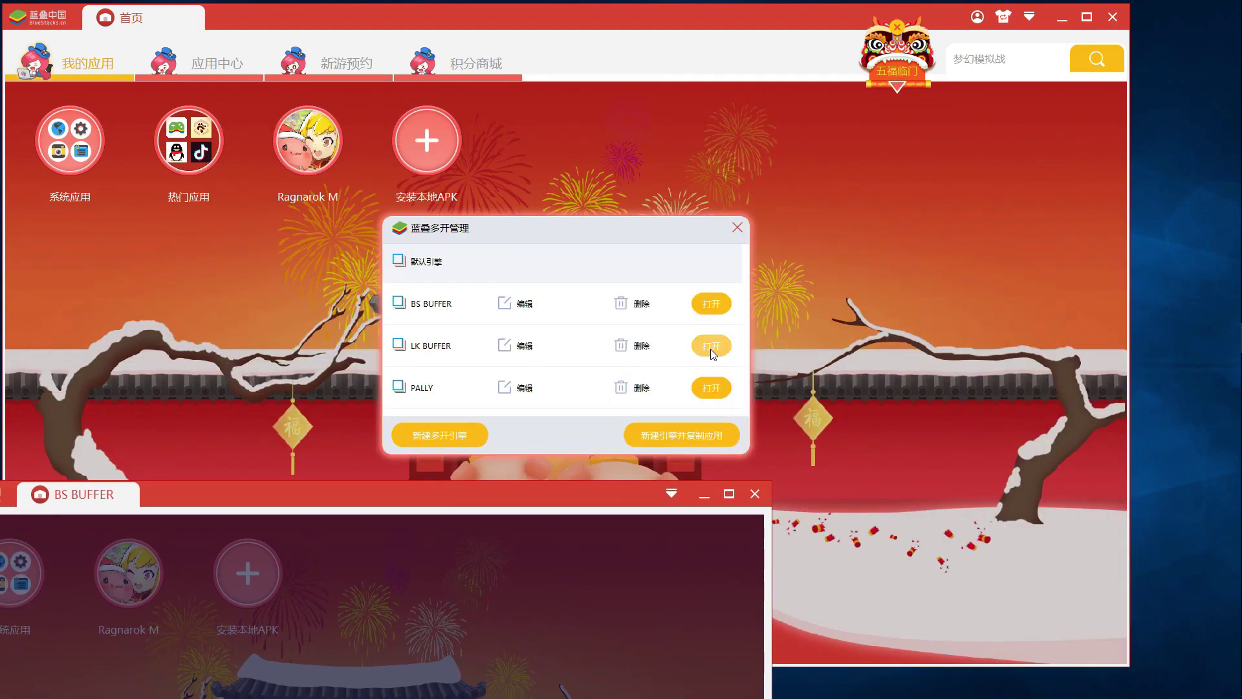
Launch the LK BUFFER and PALLY instances, place PALLY's window toward the desktop's lower right, and close the multi-instance manager.
left_click(711, 346)
left_click_drag(552, 107, 907, 516)
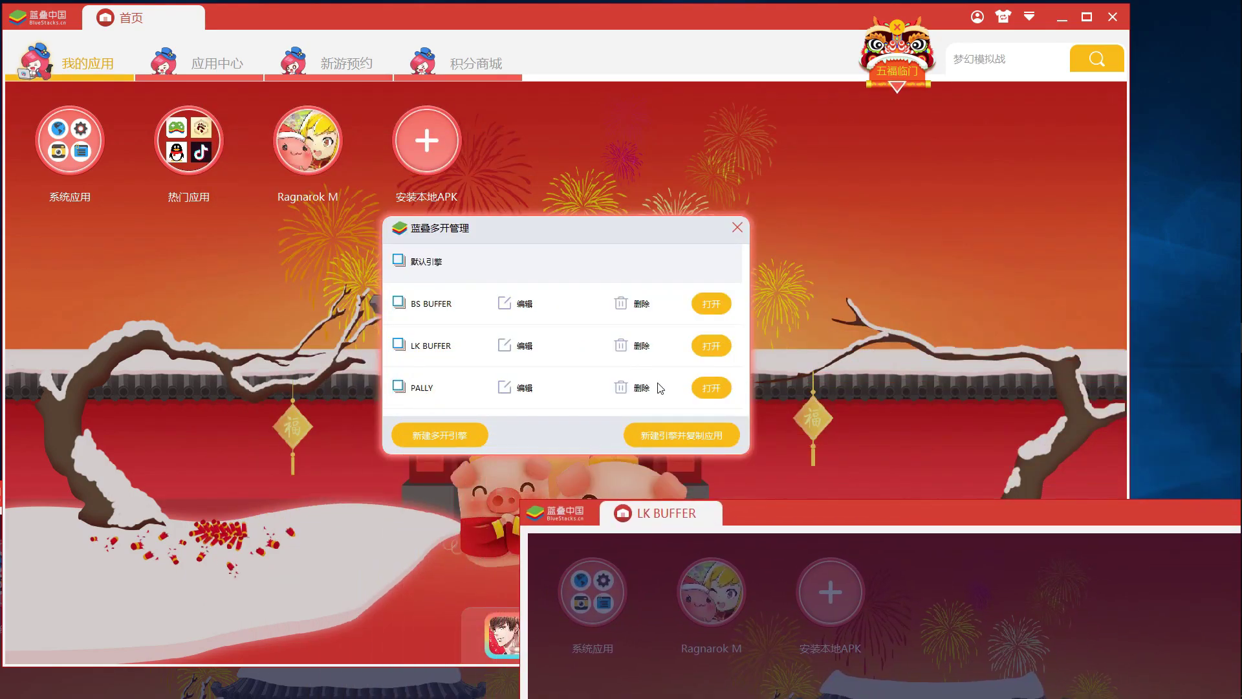
left_click(711, 388)
left_click_drag(1150, 503, 747, 161)
left_click_drag(700, 115, 1032, 526)
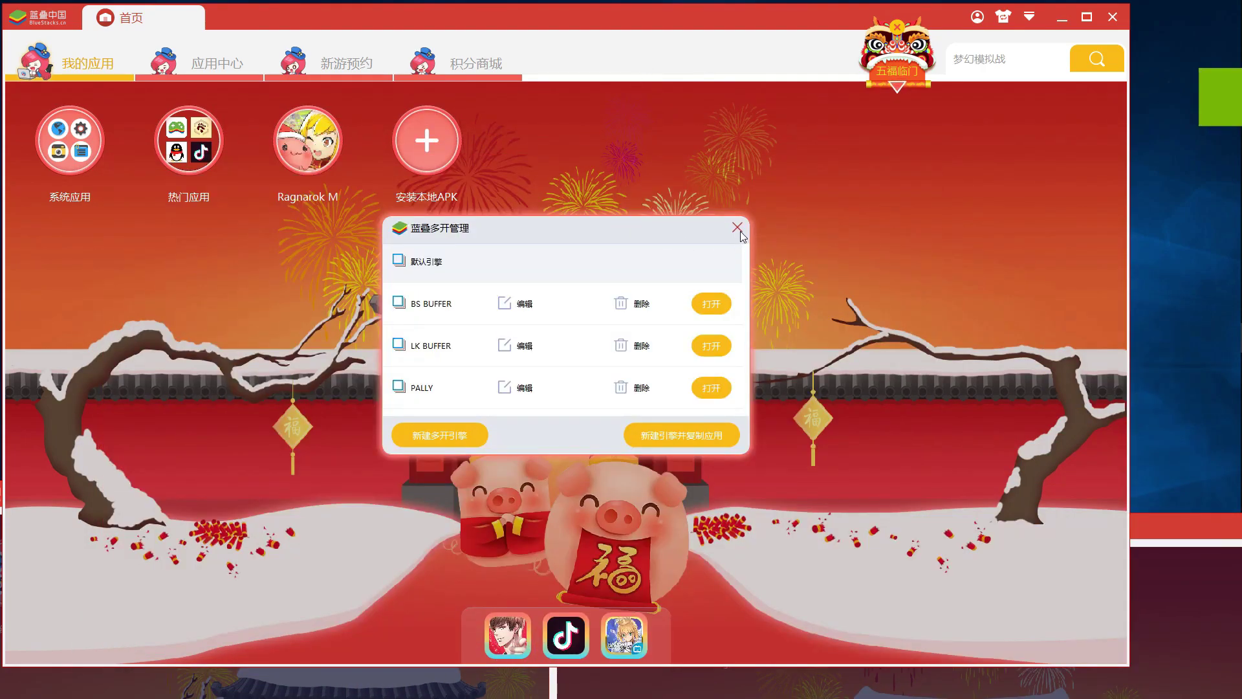
left_click(744, 232)
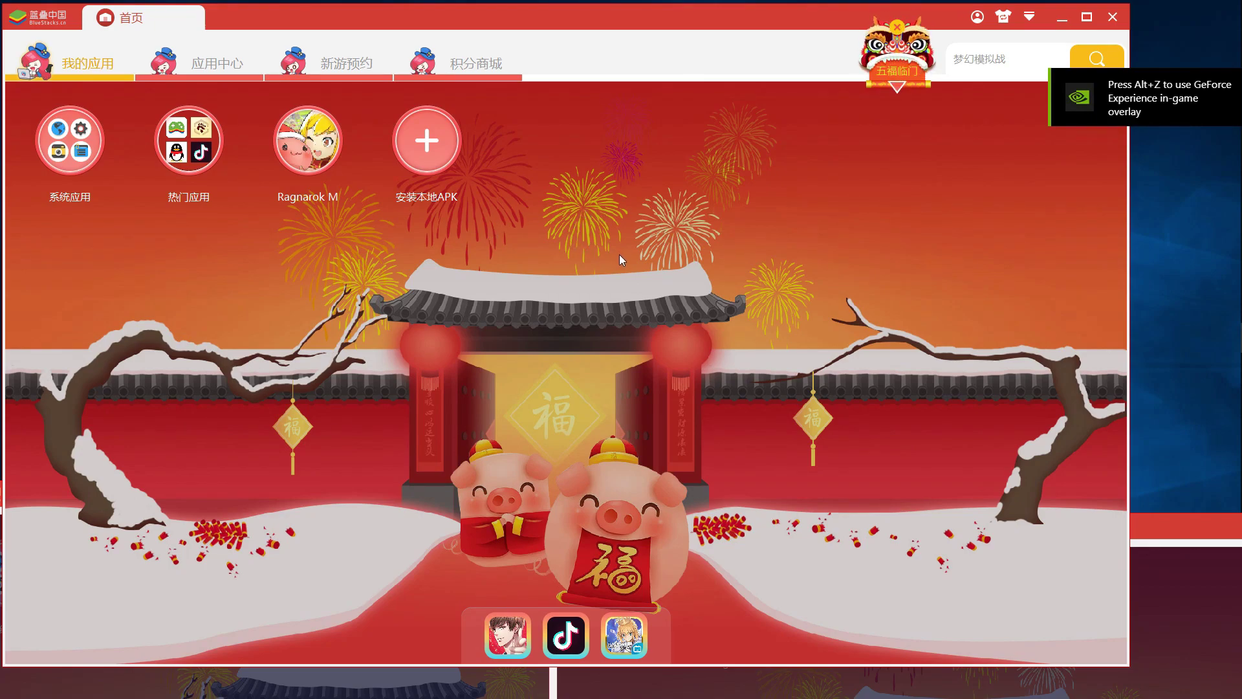
Rearrange the overlapping windows by raising BS BUFFER slightly, aligning the main instance with the desktop corner, and lowering PALLY.
left_click(191, 686)
left_click_drag(330, 490, 331, 436)
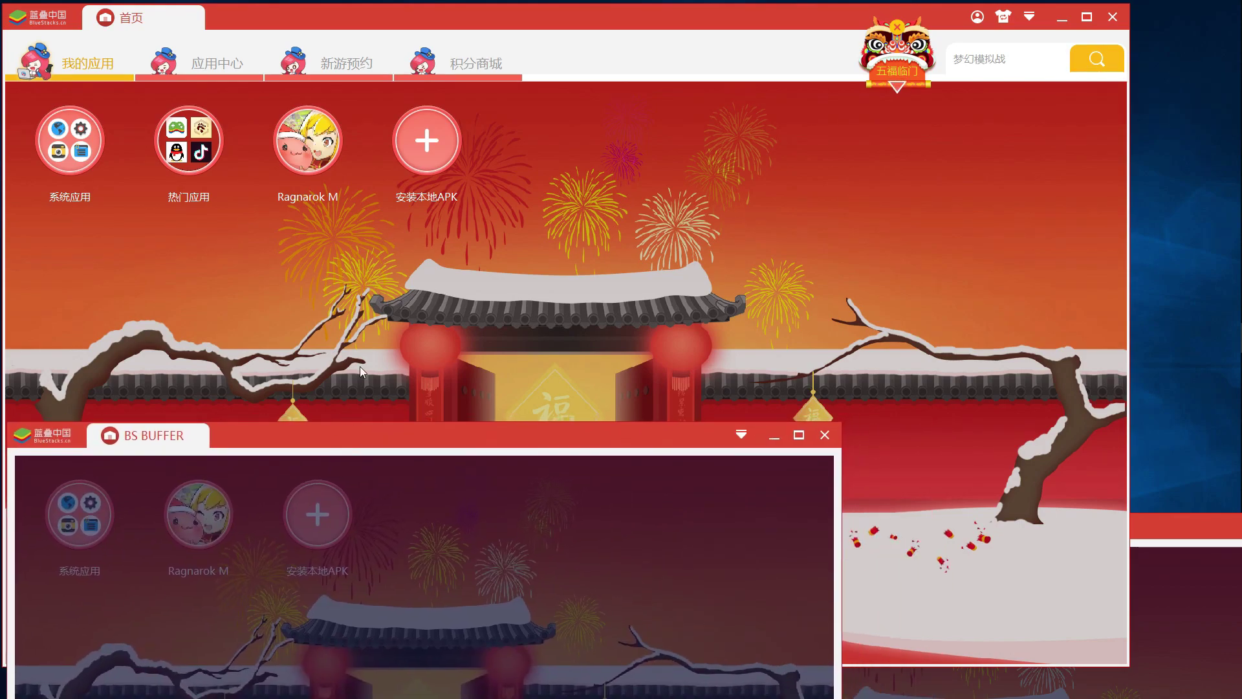
left_click(375, 323)
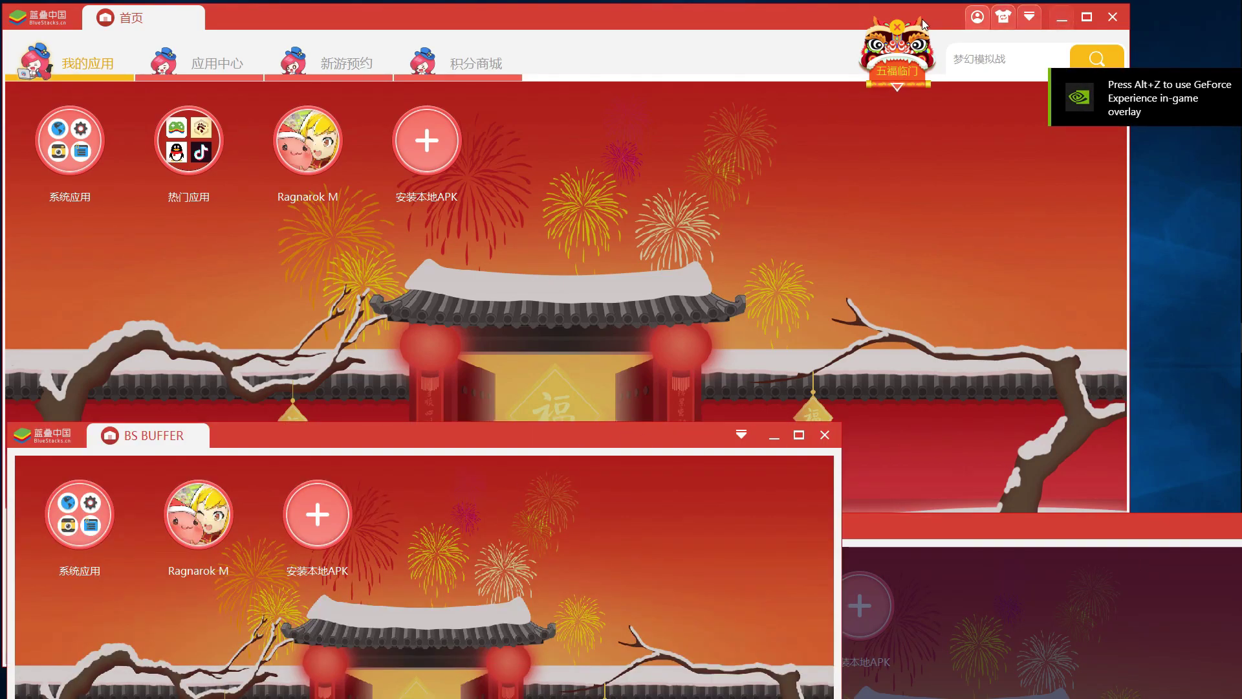
mouse_move(824, 19)
left_mouse_down()
mouse_move(867, 364)
mouse_move(844, 22)
mouse_move(822, 17)
left_mouse_up()
left_click(1155, 593)
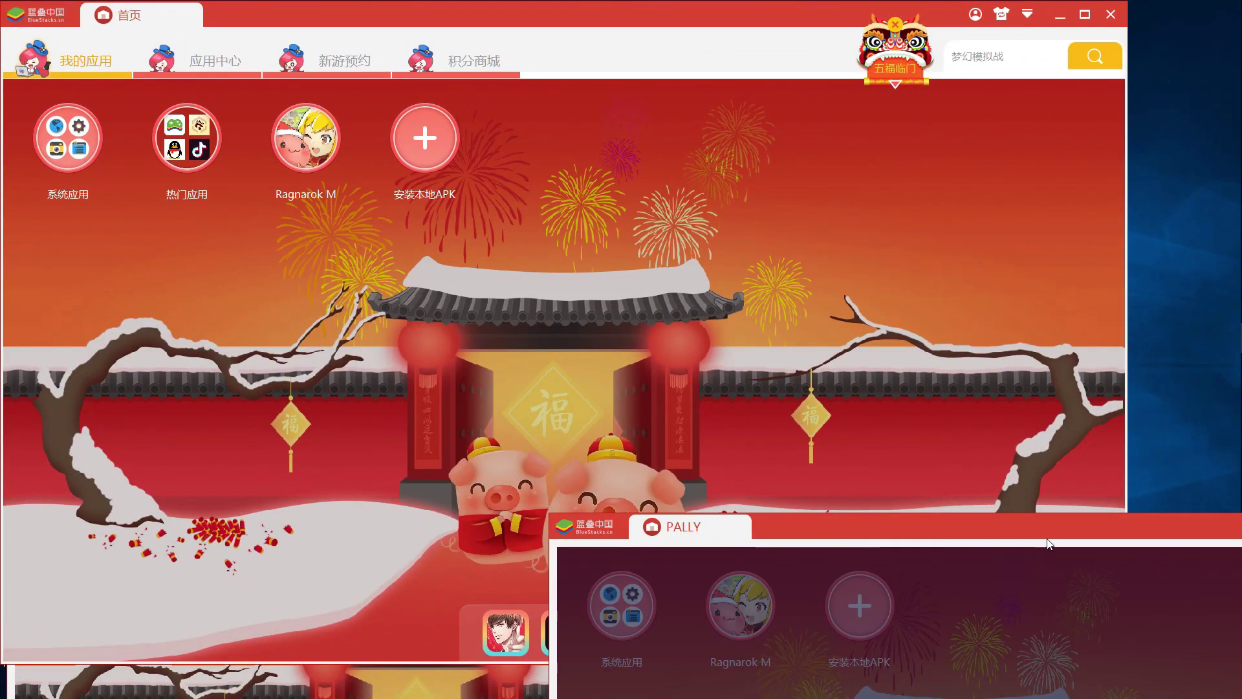
left_click_drag(1046, 531, 1066, 574)
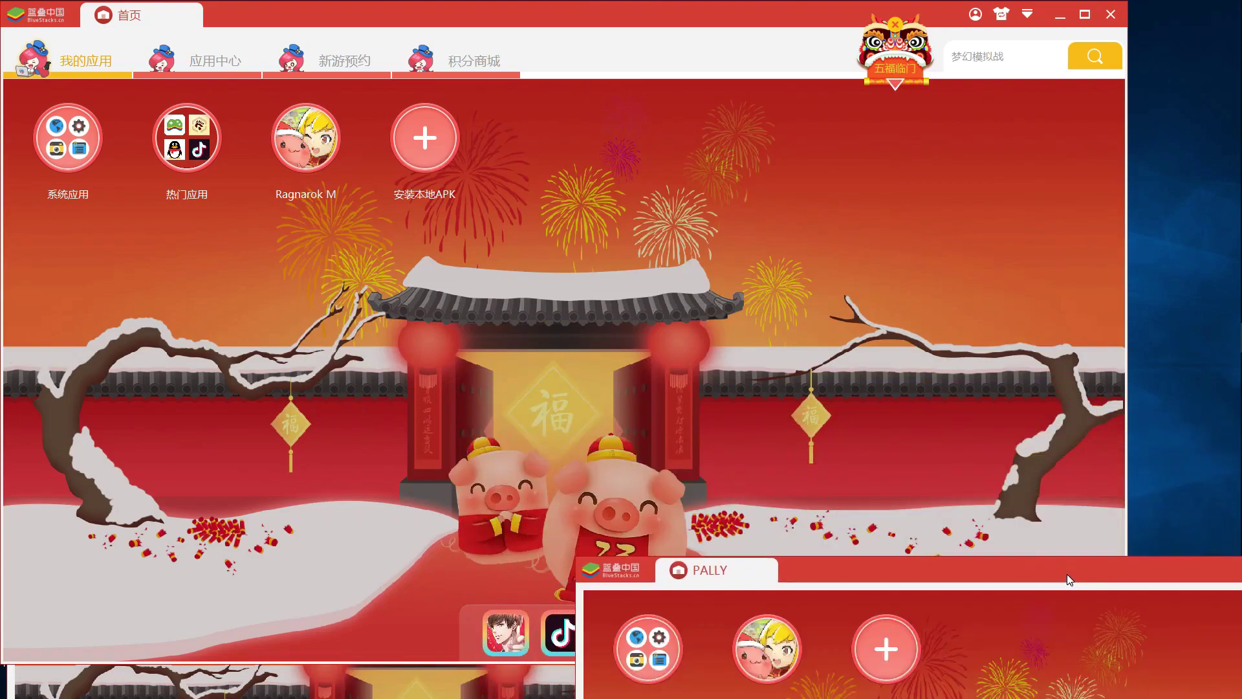
Launch Ragnarok M in the main, PALLY, BS BUFFER and LK BUFFER instances, moving windows aside to reach each one.
left_click(324, 137)
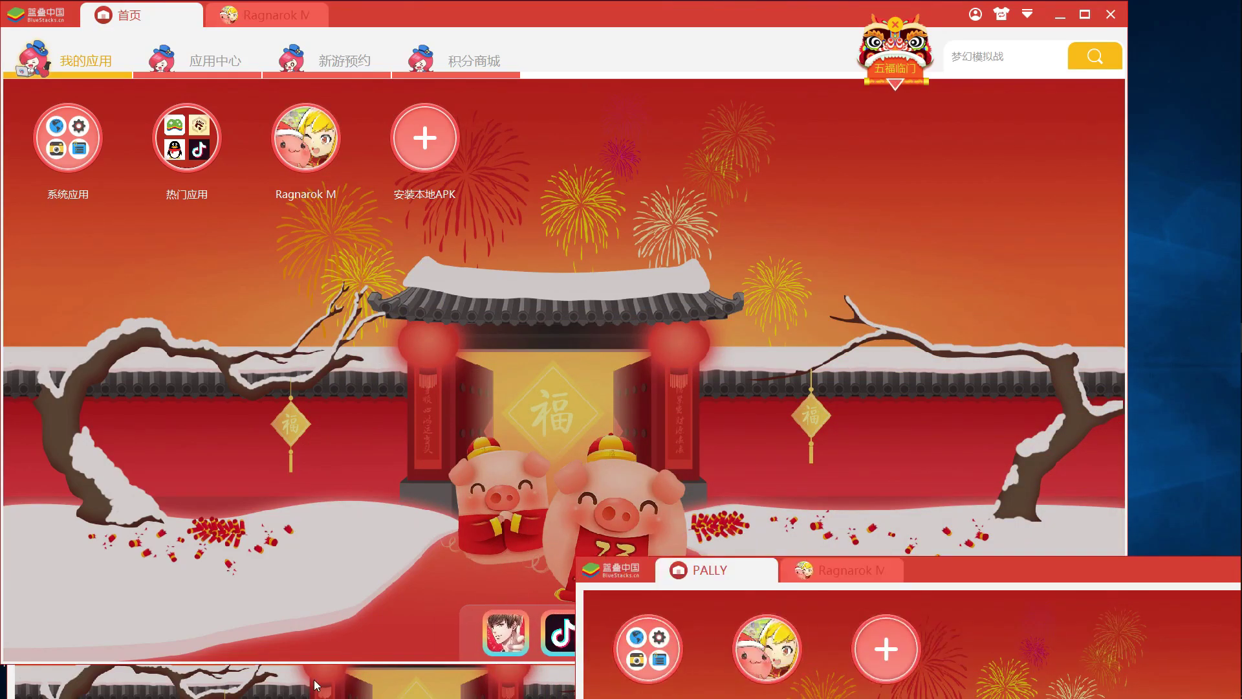
left_click(198, 517)
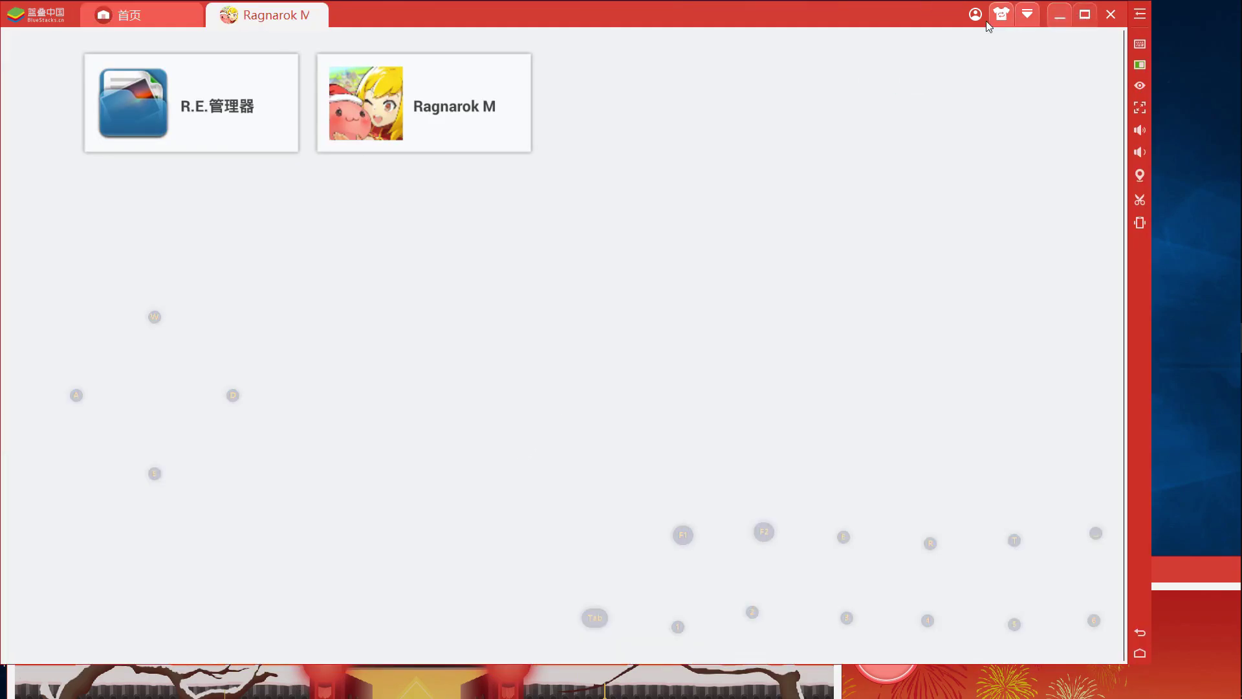
left_click_drag(923, 21, 928, 371)
left_click_drag(698, 167, 837, 95)
left_click(434, 172)
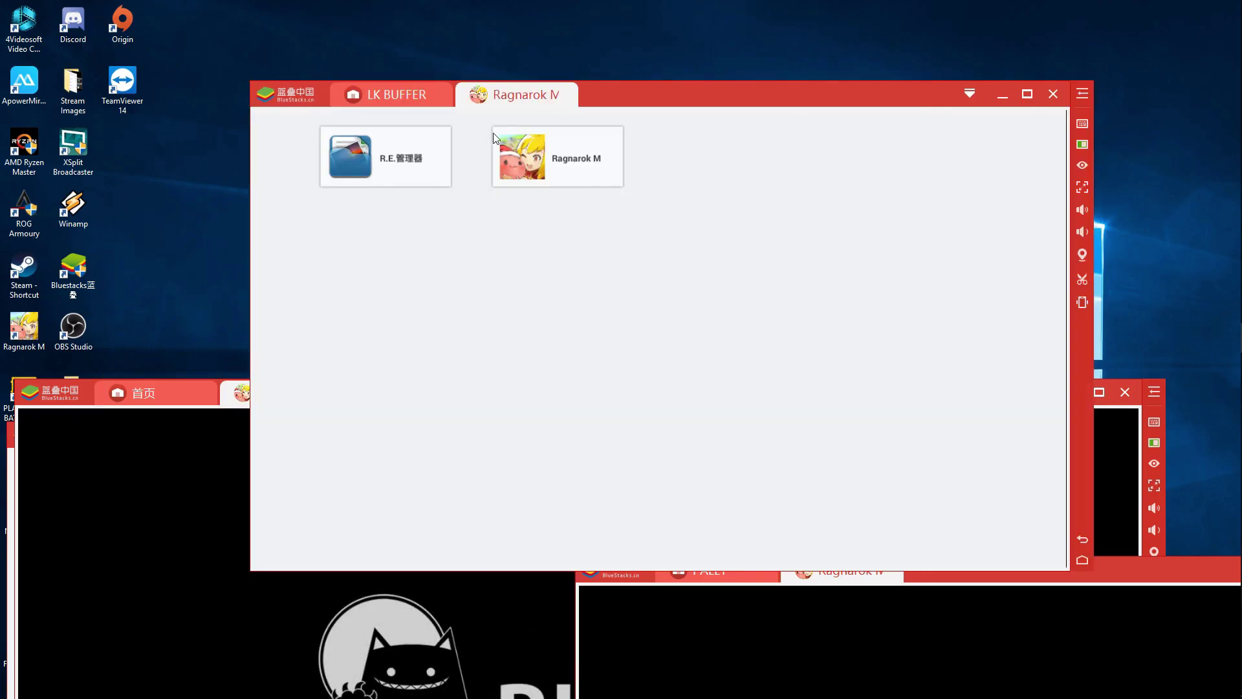
Bring the main instance's Ragnarok M window to the front and move it back to the desktop's upper-left corner.
left_click(143, 561)
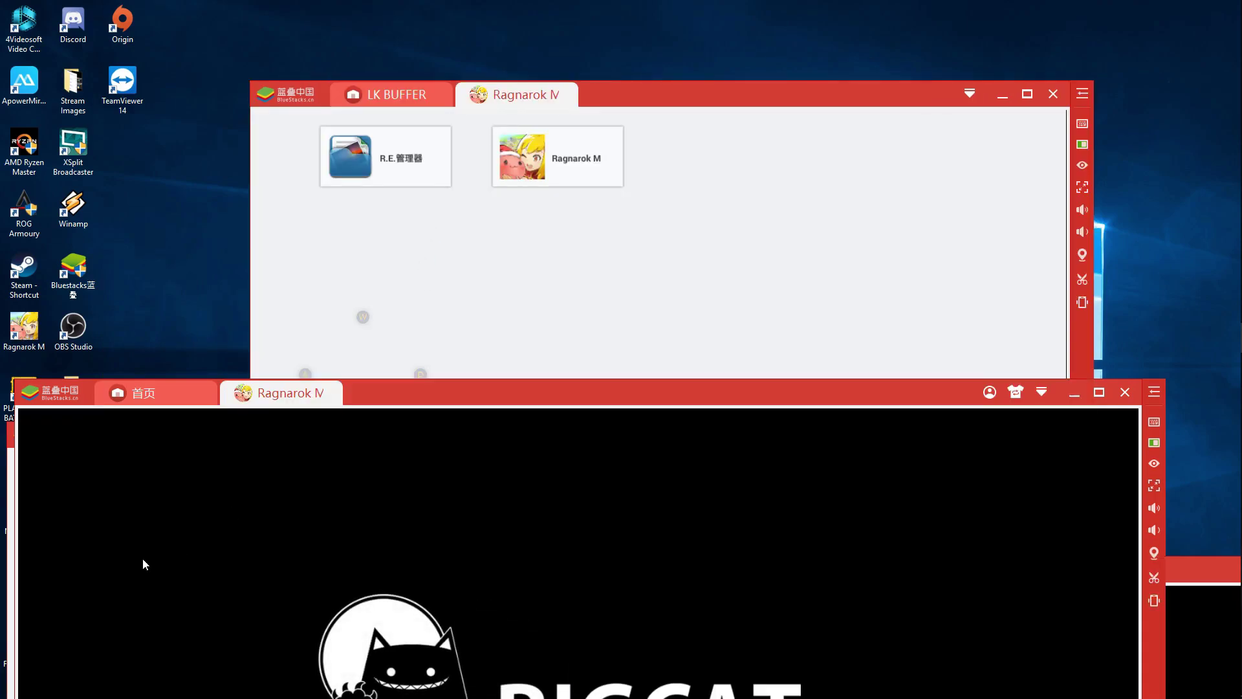
left_click_drag(526, 393, 508, 11)
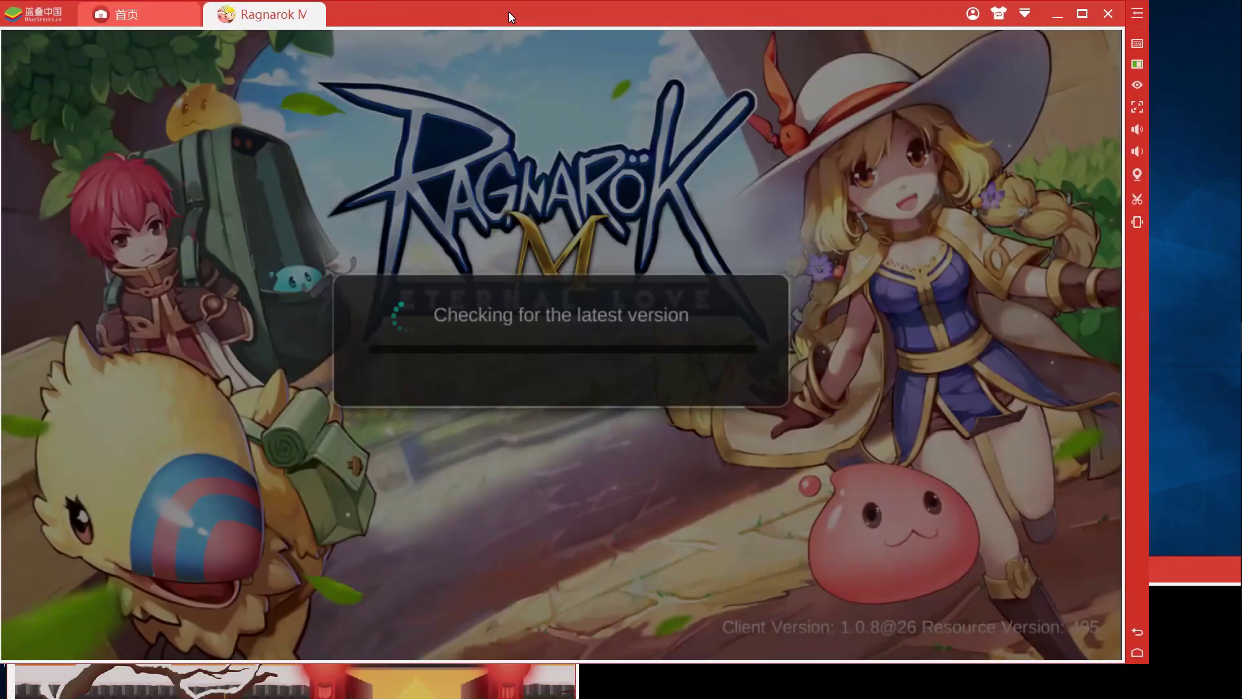
Shrink the main, LK BUFFER and BS BUFFER windows, placing BS BUFFER at the desktop's lower left below the main instance.
left_click_drag(1098, 665, 838, 409)
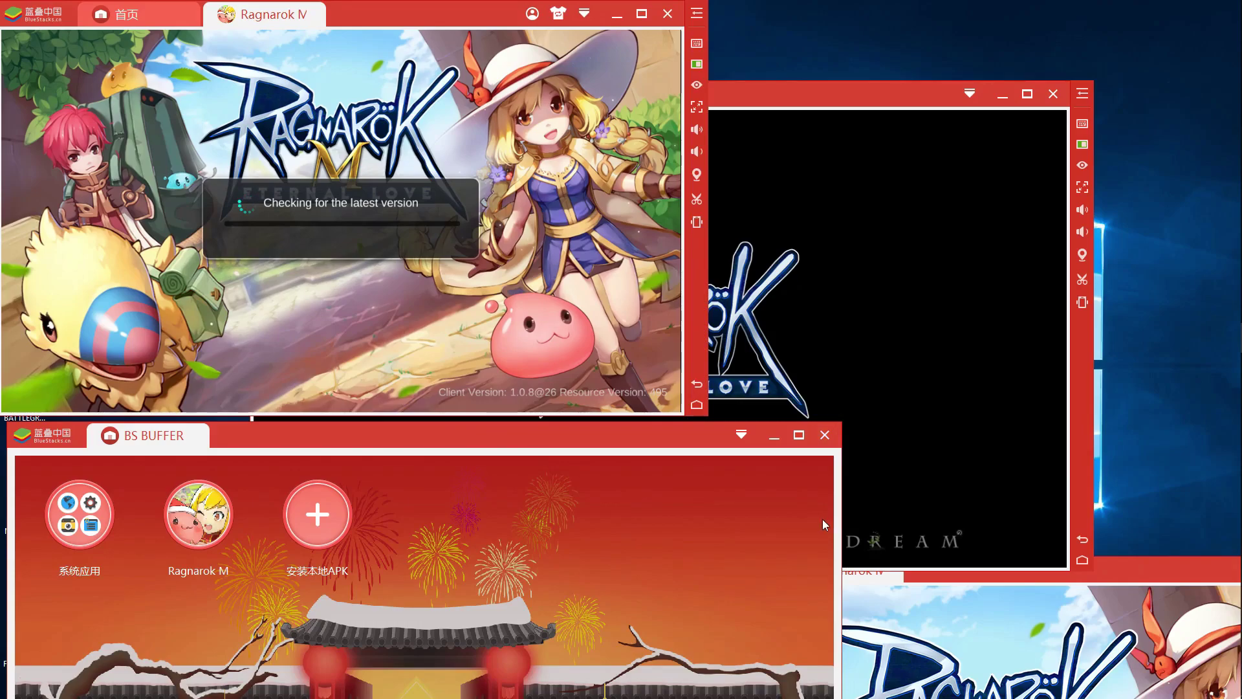
left_click_drag(622, 436, 633, 126)
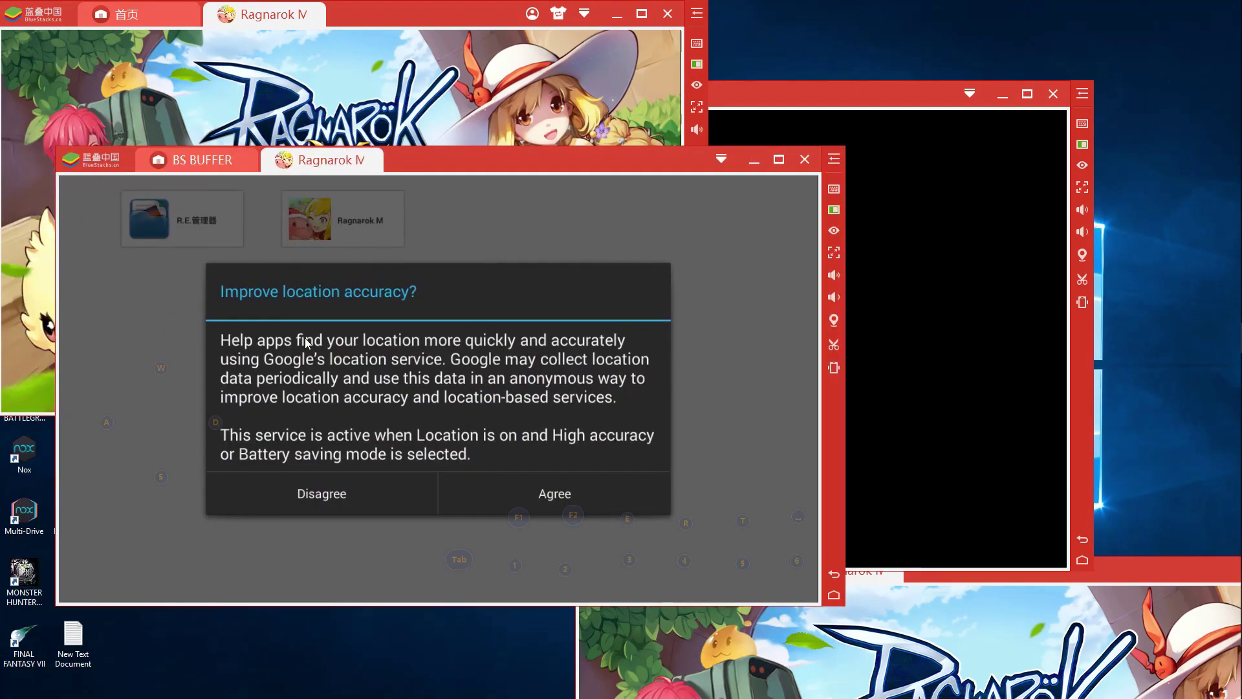
left_click(904, 291)
left_click_drag(847, 81, 740, 294)
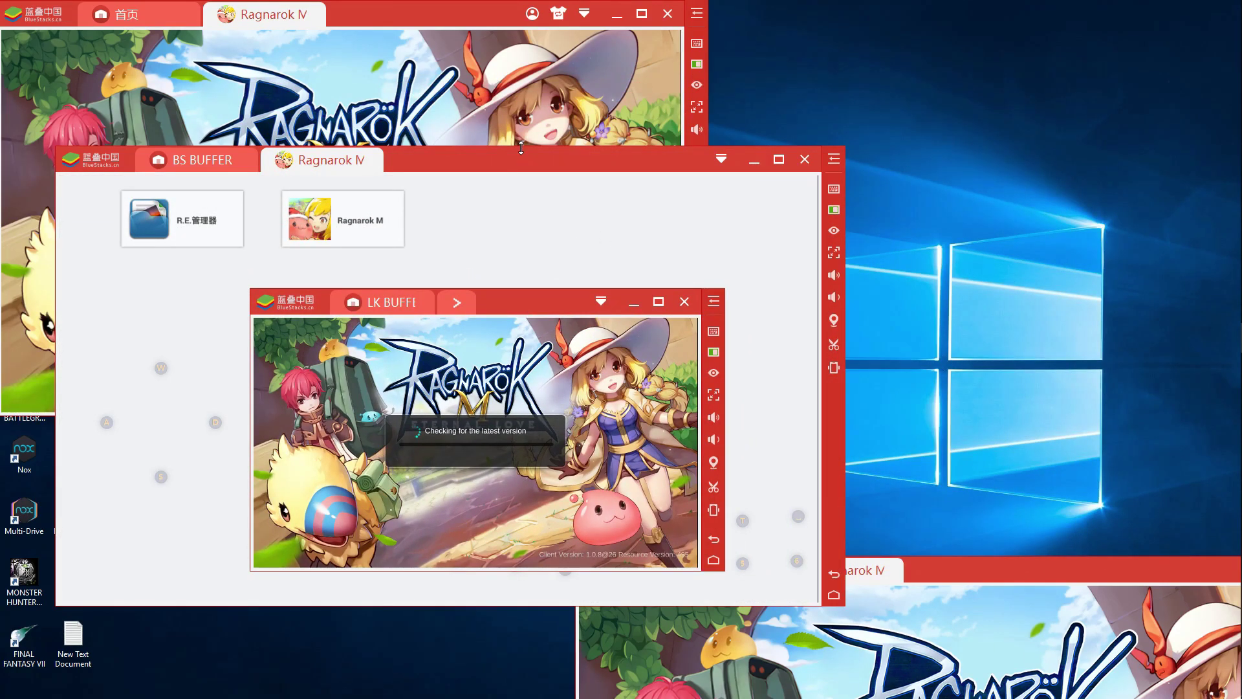
left_click_drag(521, 148, 284, 305)
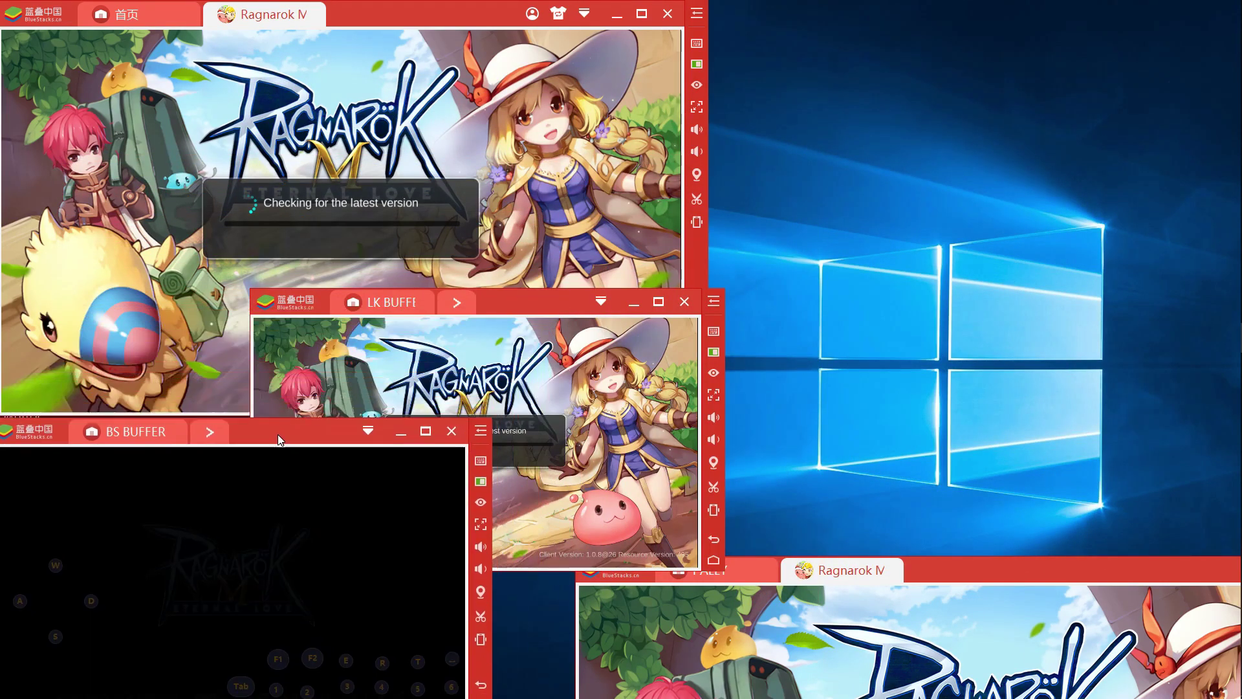
left_click_drag(278, 440, 302, 418)
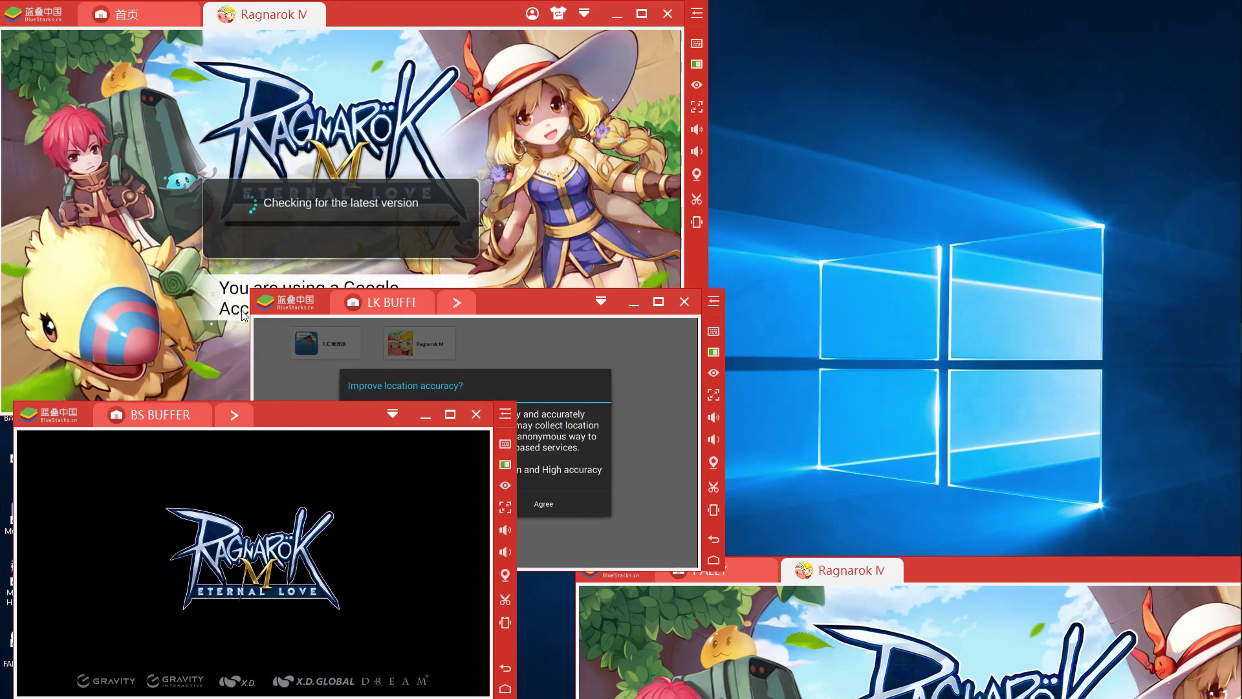
left_click(244, 315)
left_click_drag(665, 412, 654, 394)
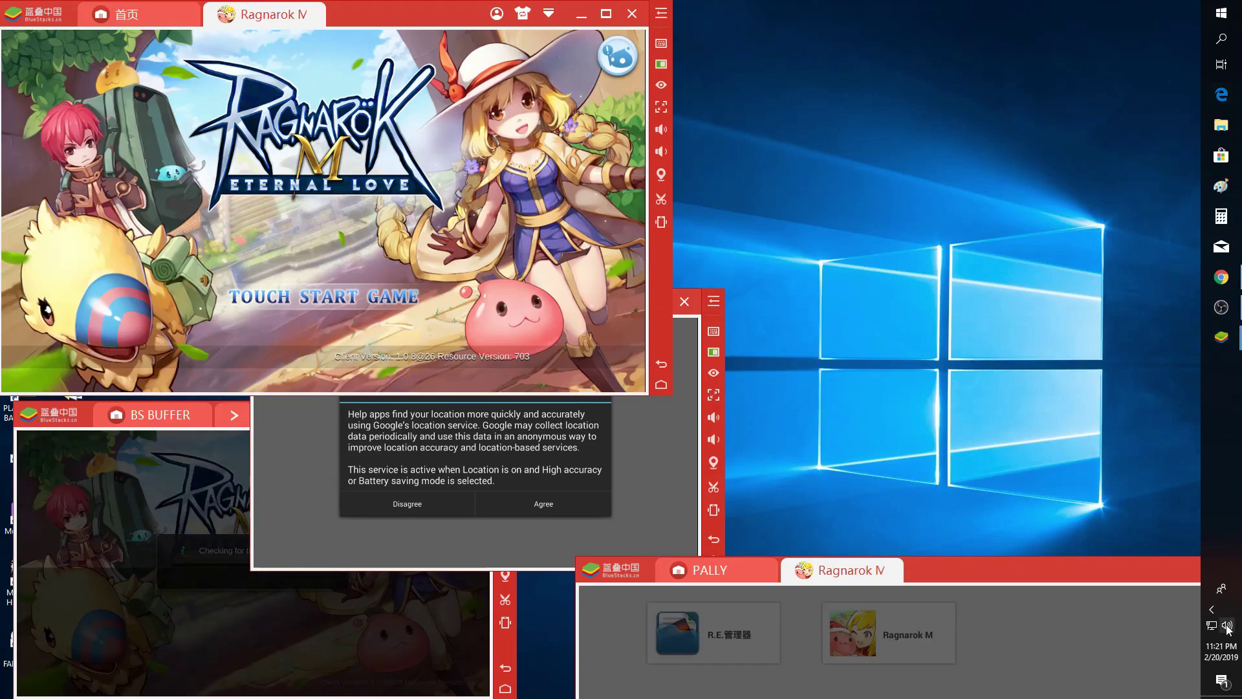
Adjust the system sound volume and bring LK BUFFER's window in front of the main instance.
left_click(1228, 628)
left_click(990, 677)
left_click(547, 428)
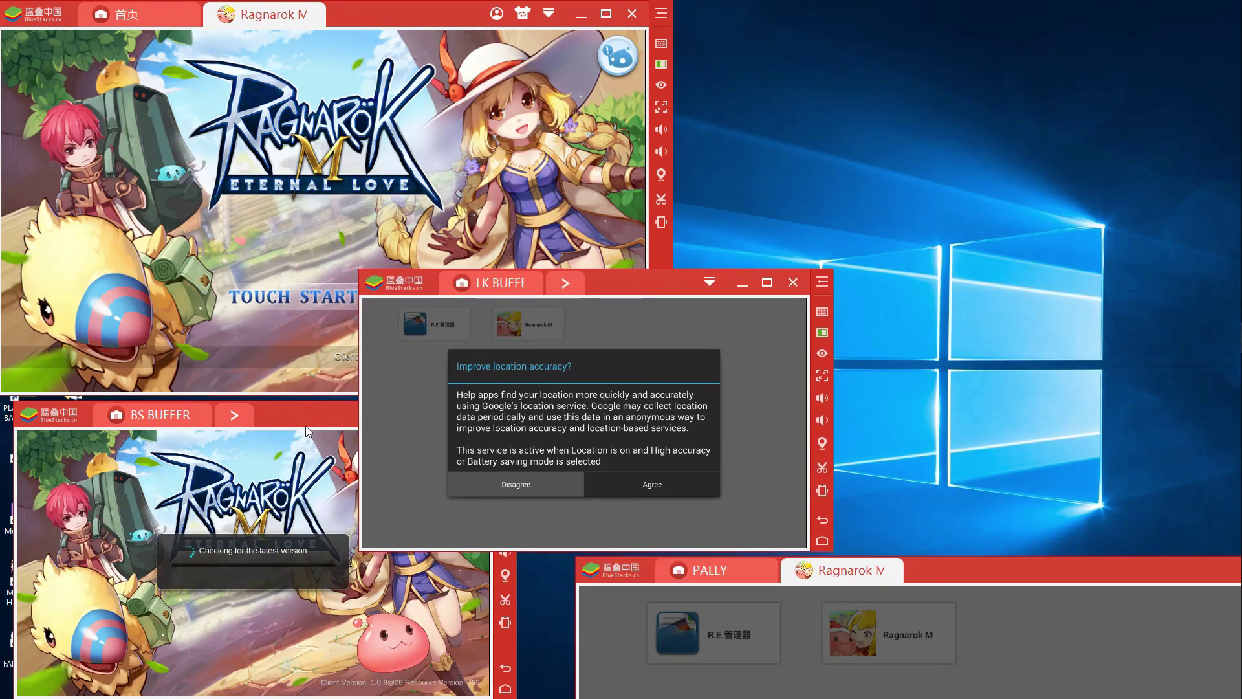
Shrink PALLY's window and place it at the desktop's lower right, nudging BS BUFFER and dismissing the location accuracy prompt along the way.
mouse_move(306, 425)
left_mouse_down()
mouse_move(325, 410)
mouse_move(300, 424)
left_mouse_up()
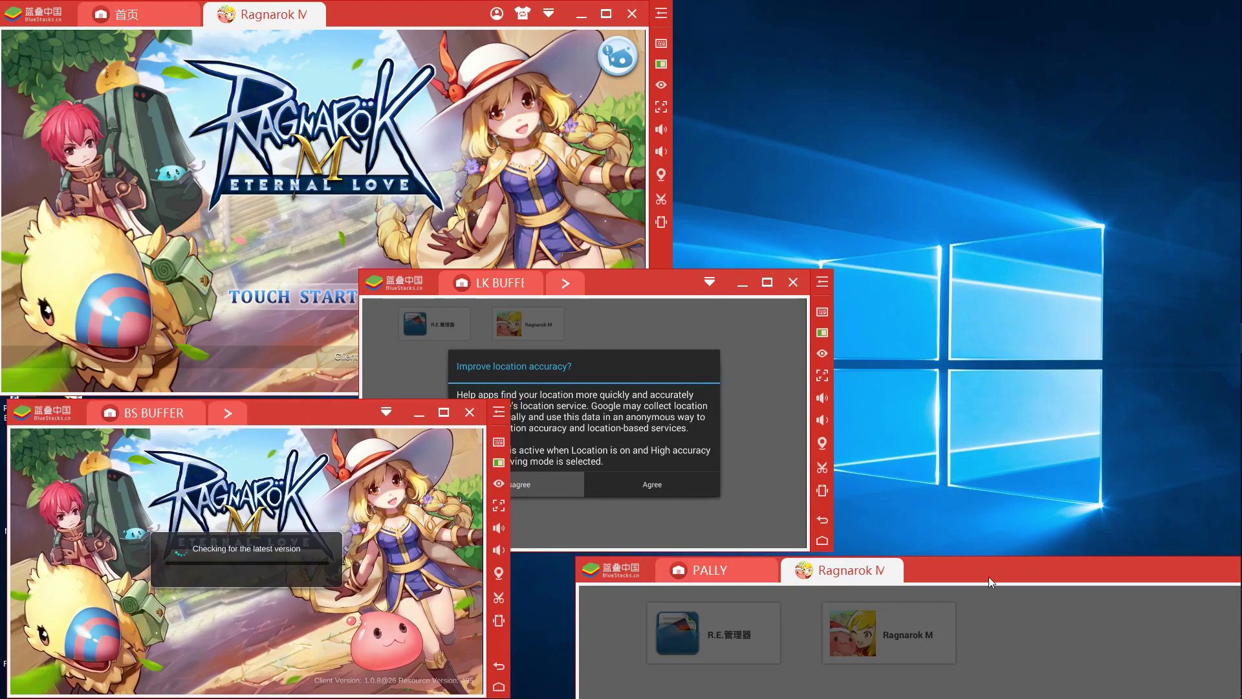
left_click_drag(991, 583, 819, 160)
left_click(671, 471)
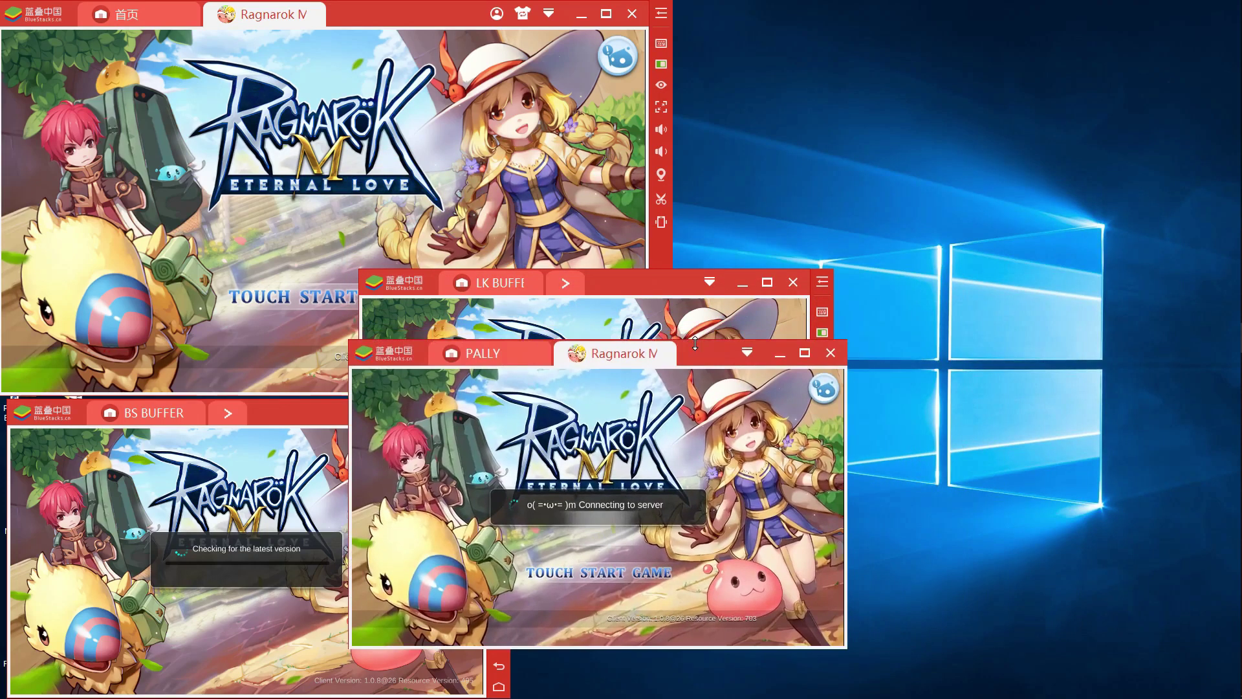
left_click_drag(694, 362, 1047, 403)
Move LK BUFFER's window to the middle of the desktop, between the main instance and PALLY.
left_click_drag(655, 291, 693, 311)
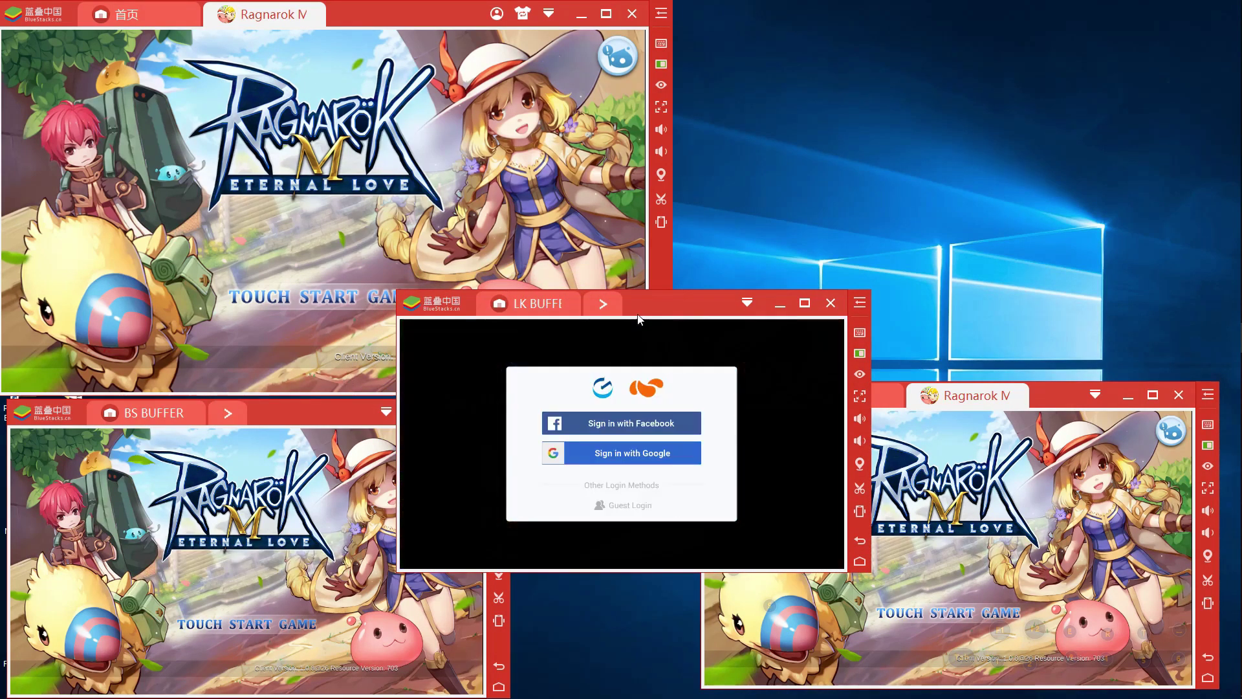
left_click_drag(669, 310, 702, 309)
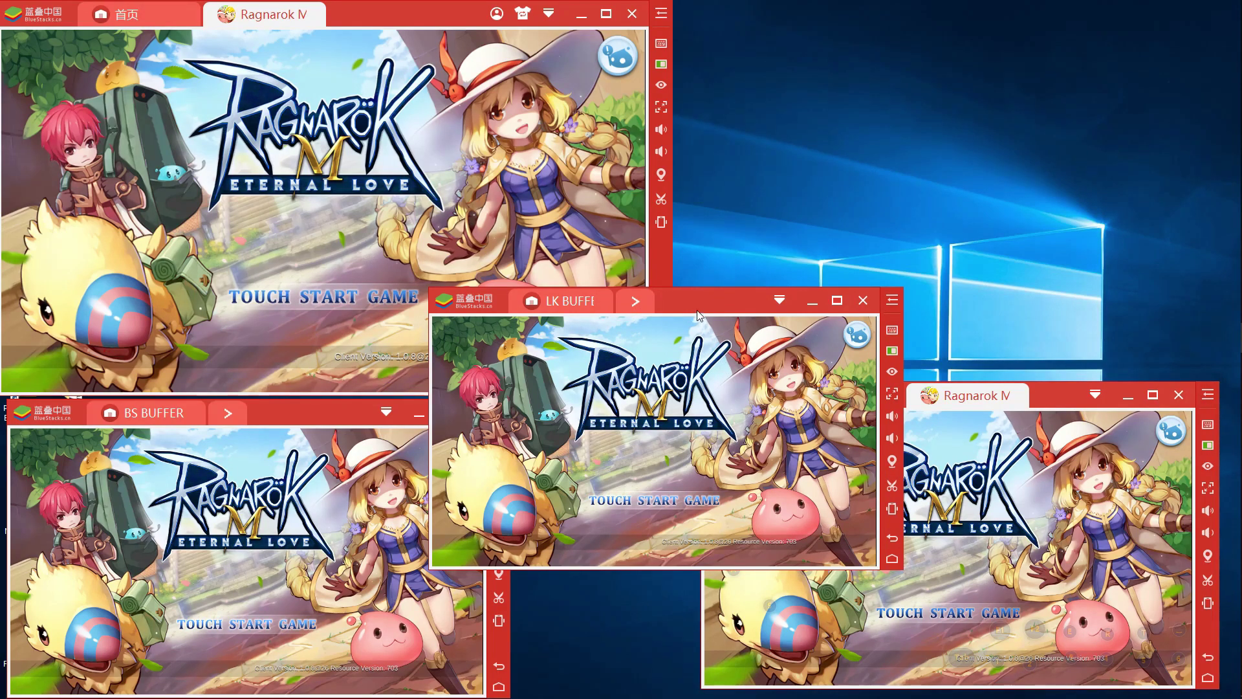
mouse_move(699, 311)
left_mouse_down()
mouse_move(710, 312)
mouse_move(697, 315)
left_mouse_up()
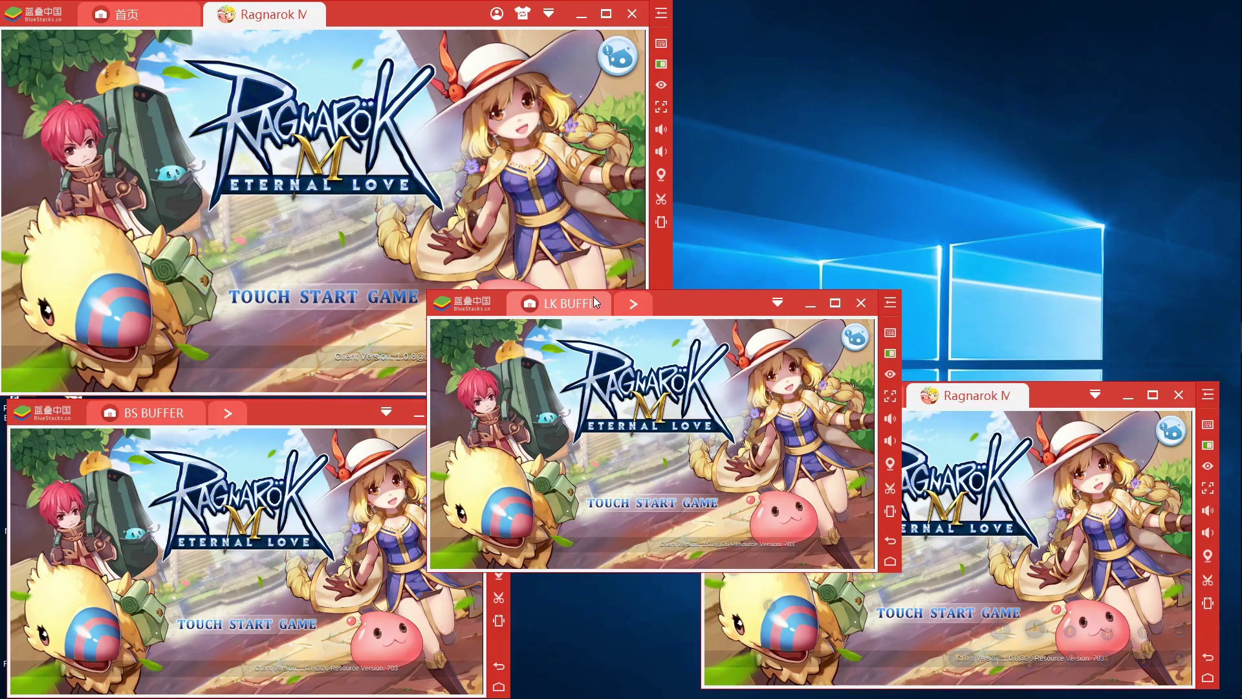
right_click(742, 201)
right_click(719, 178)
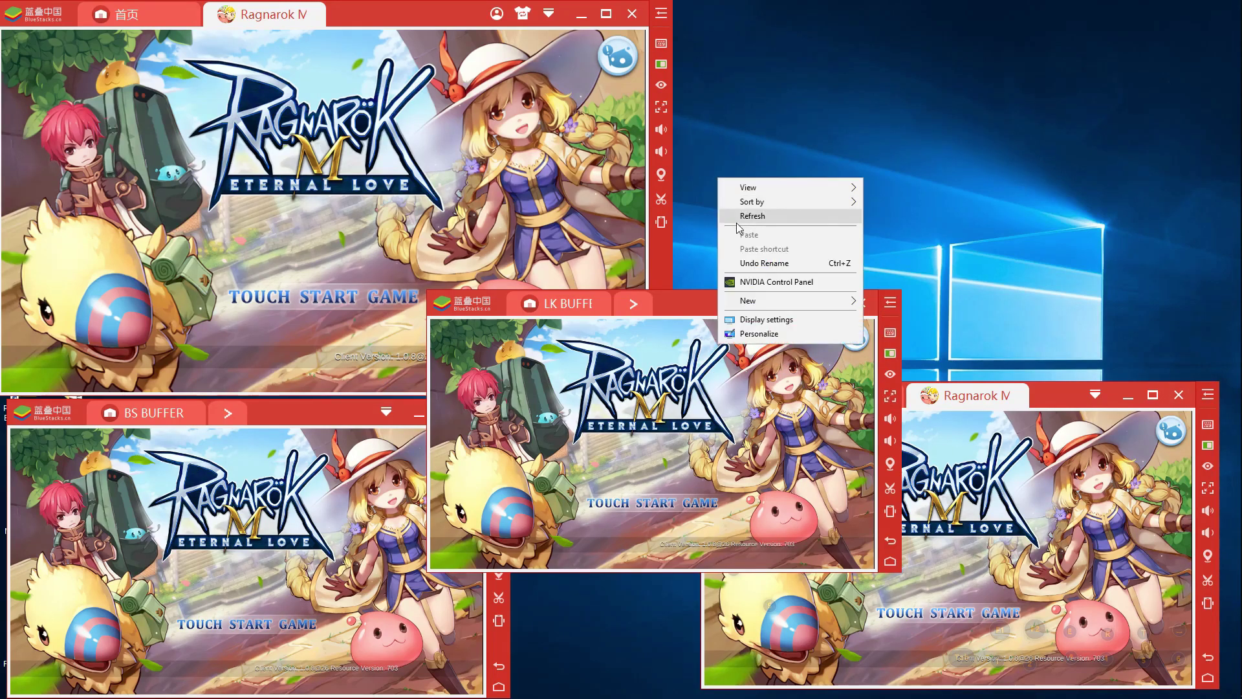
left_click(758, 212)
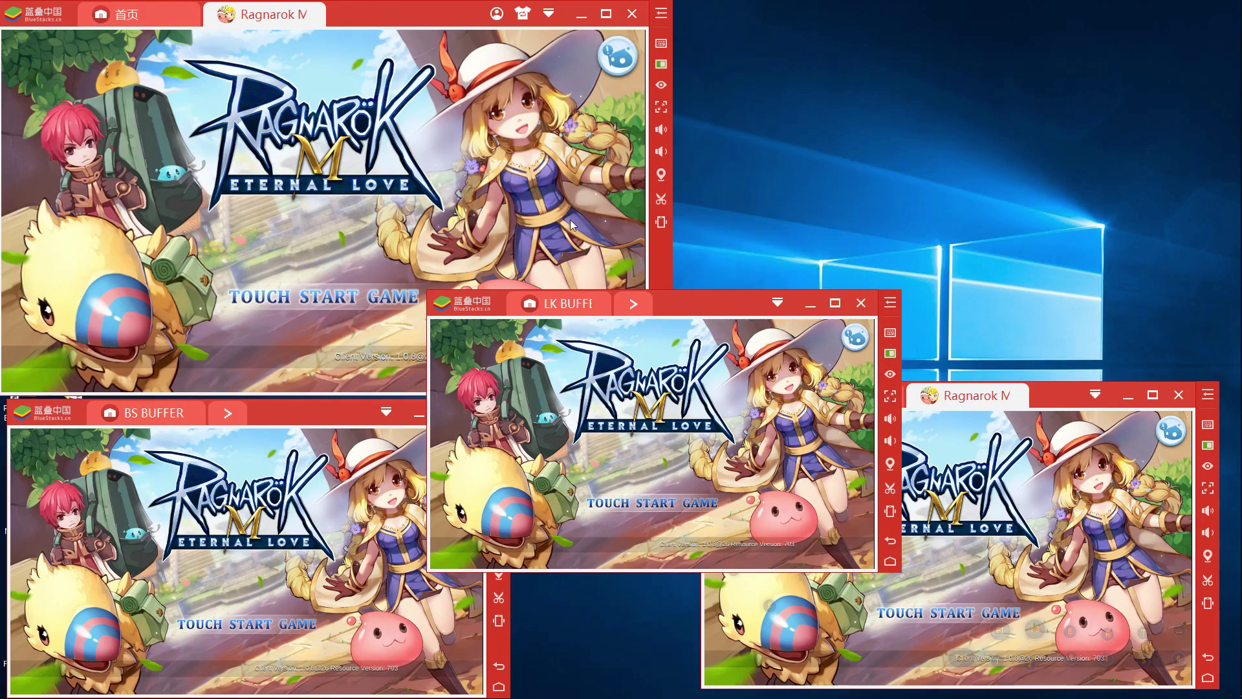
Start Ragnarok M in all four instances and enter the game with the already selected character in each.
left_click(360, 305)
left_click(976, 574)
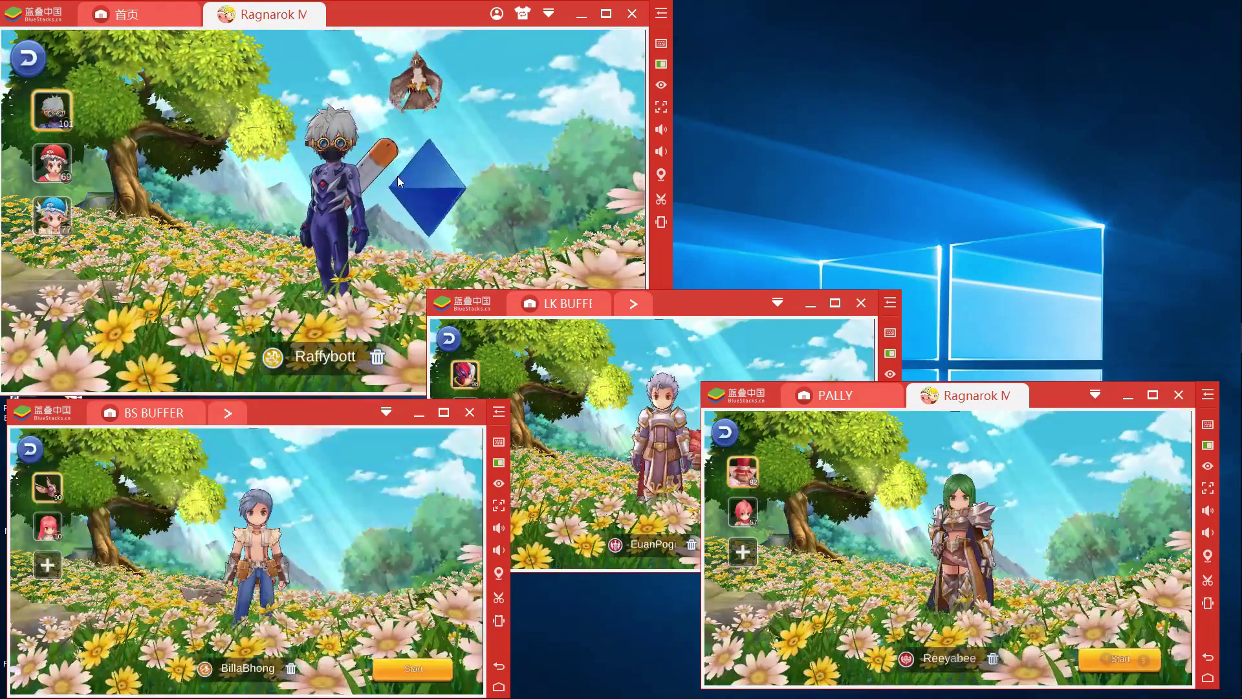
left_click(487, 257)
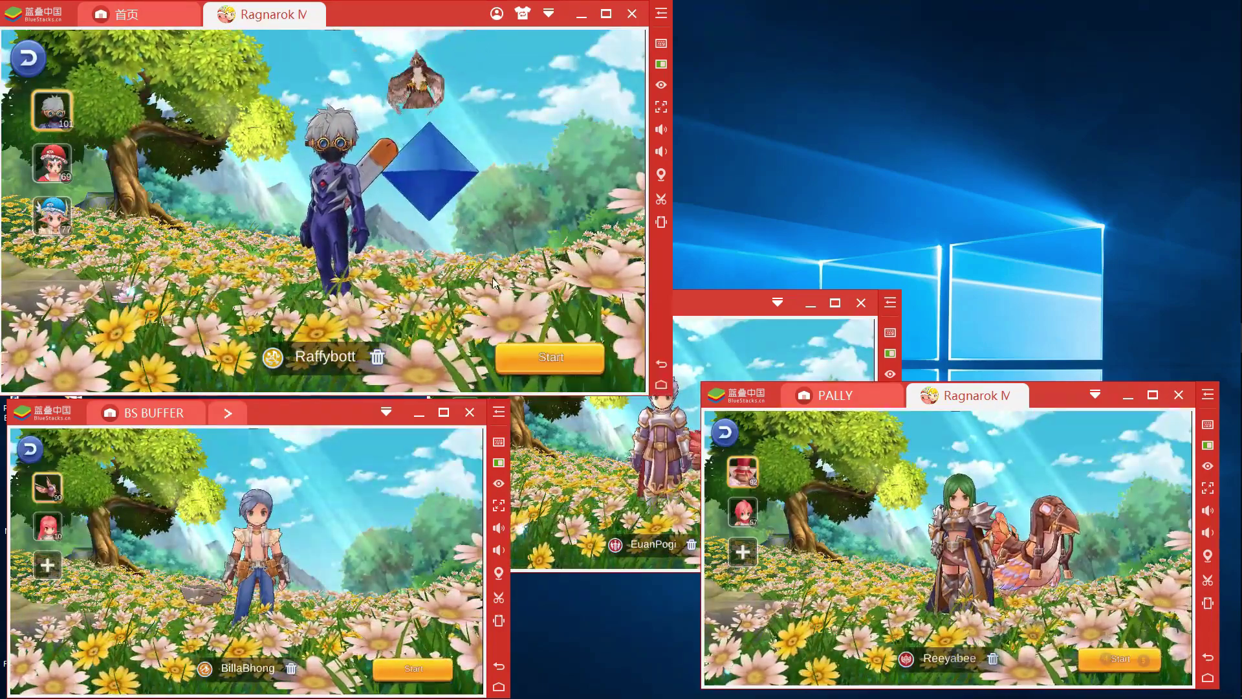
left_click(546, 359)
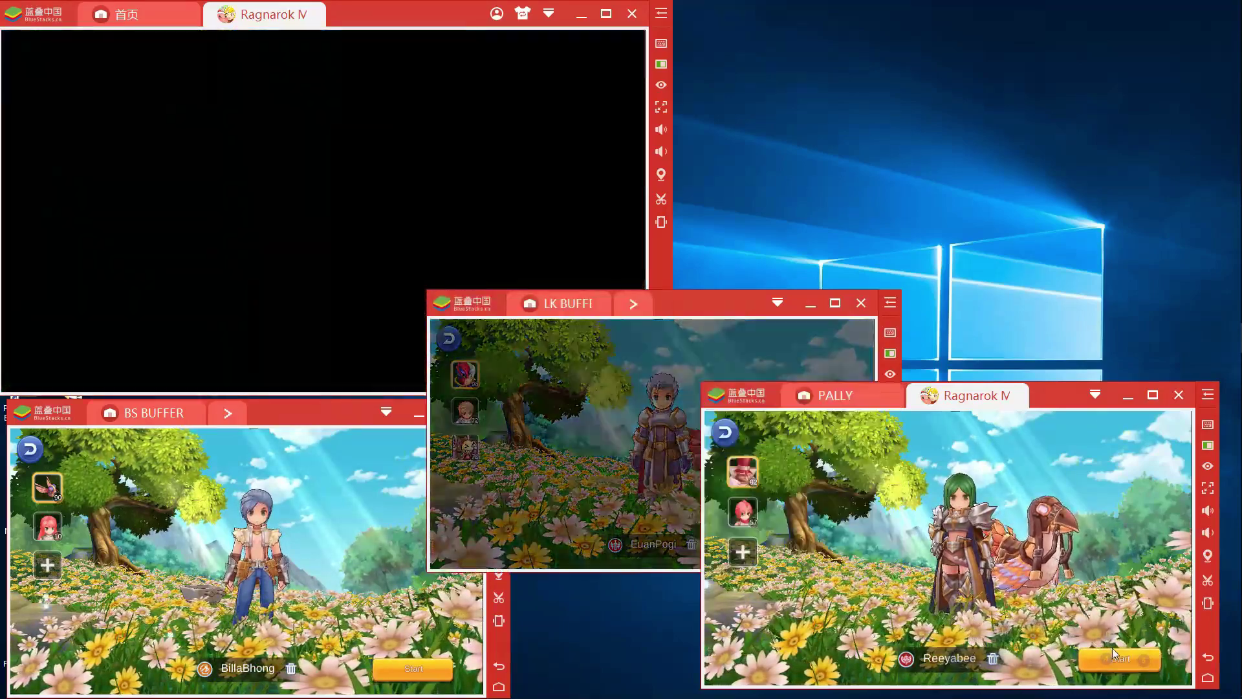
left_click(1112, 647)
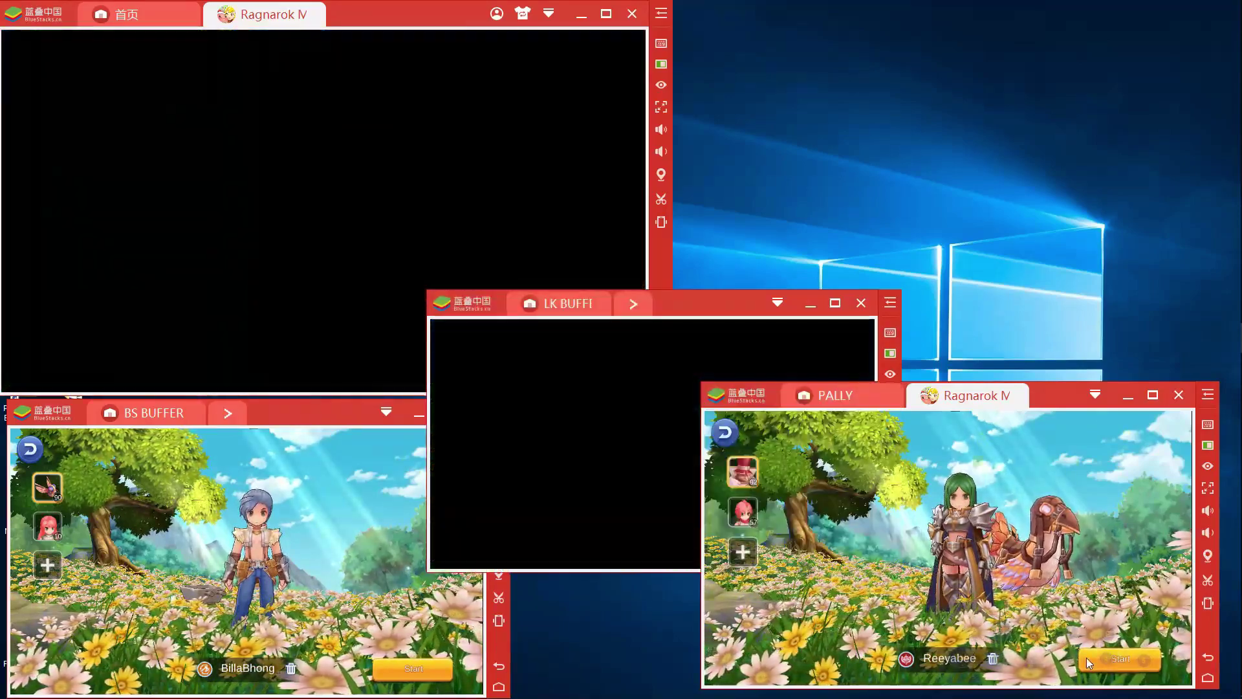
right_click(746, 156)
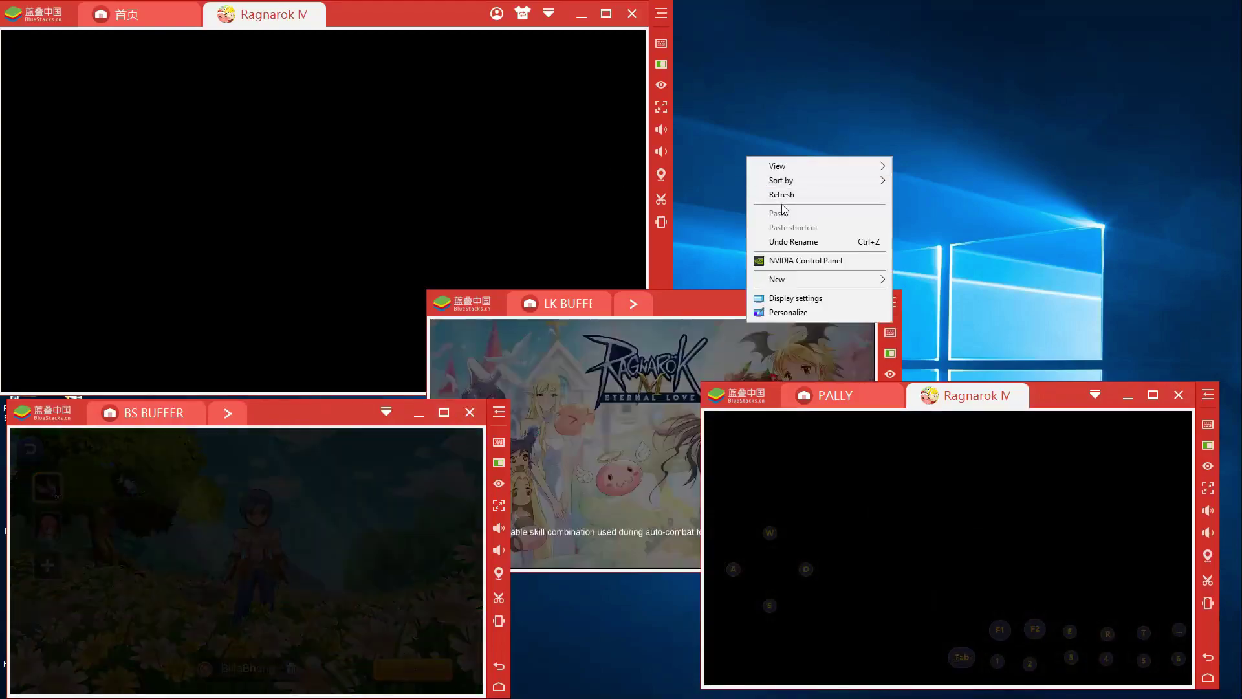
left_click(764, 194)
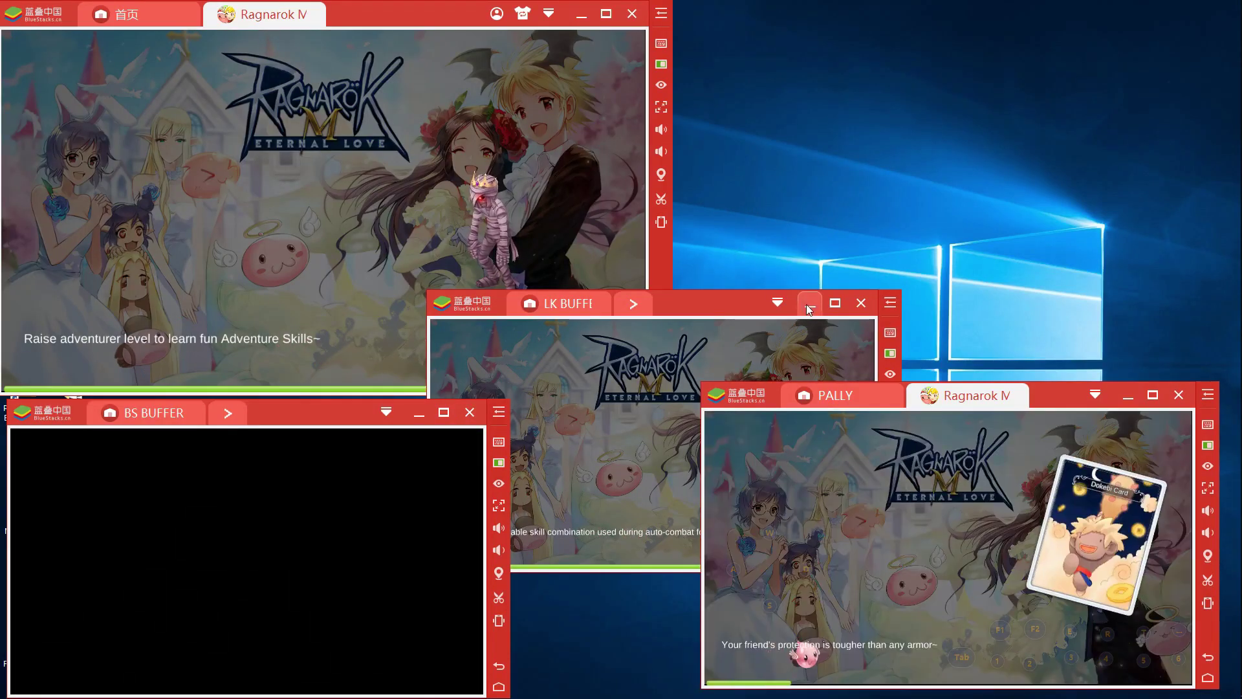